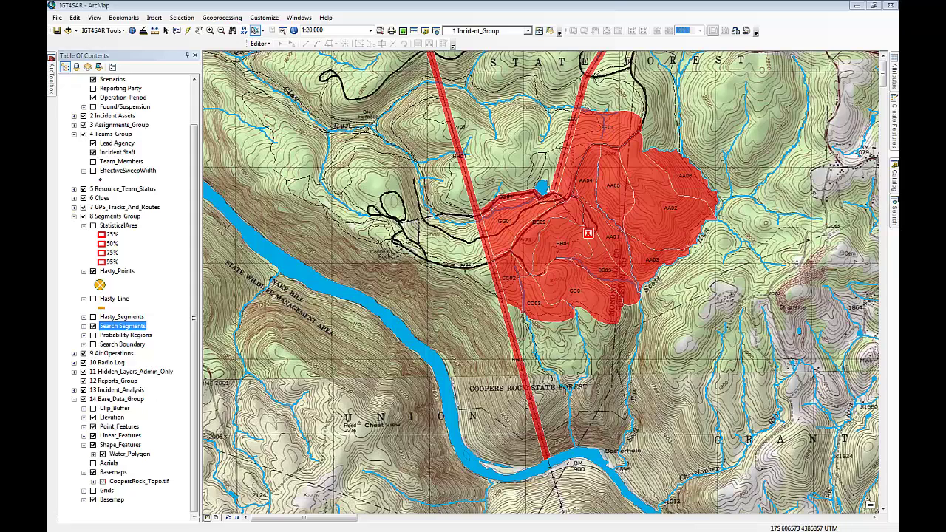
# Collapse the 4 Teams_Group layer group in the table of contents
pyautogui.moveTo(622, 230)
pyautogui.moveTo(610, 279)
pyautogui.moveTo(634, 209)
pyautogui.moveTo(590, 241)
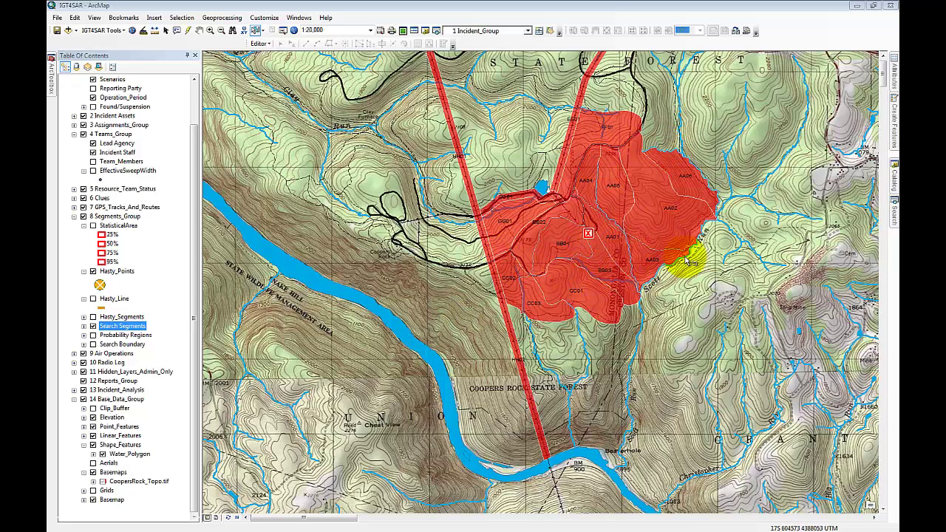
pyautogui.moveTo(598, 208)
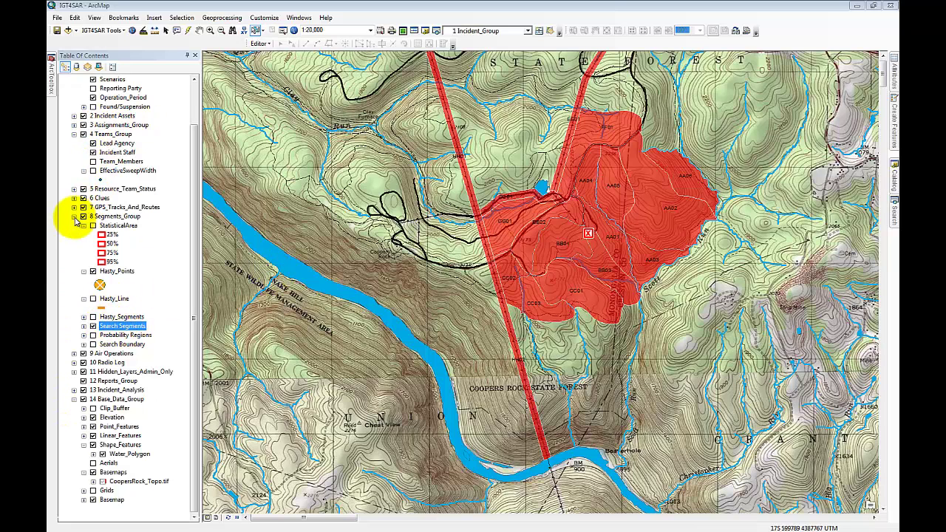
pyautogui.click(74, 134)
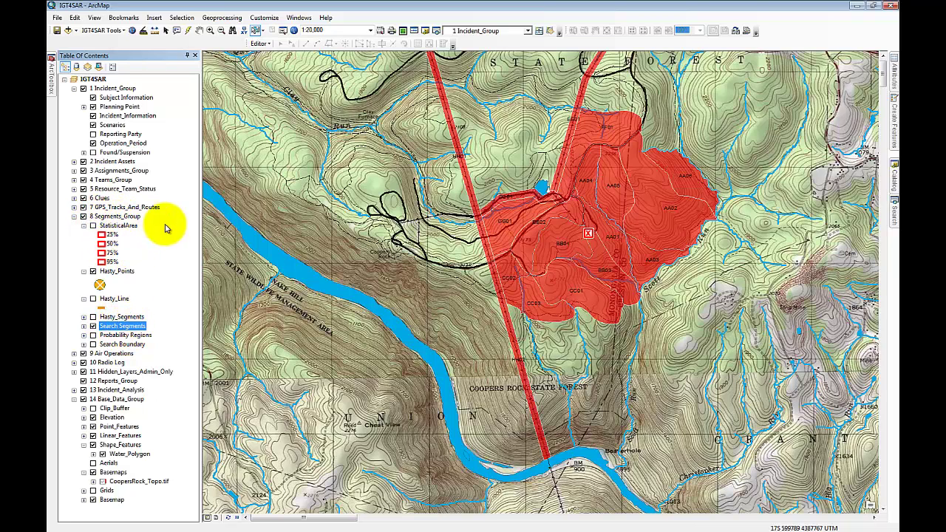
pyautogui.rightClick(126, 329)
pyautogui.moveTo(164, 284)
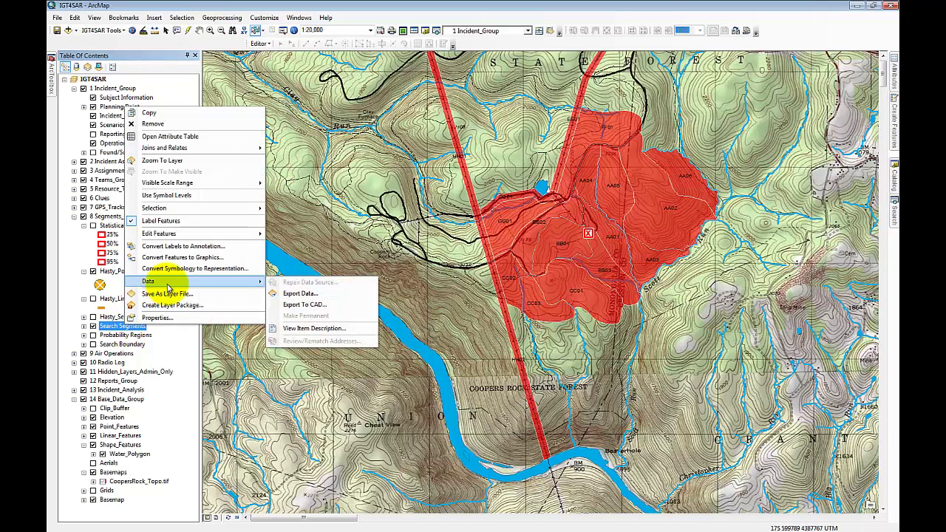
pyautogui.click(292, 294)
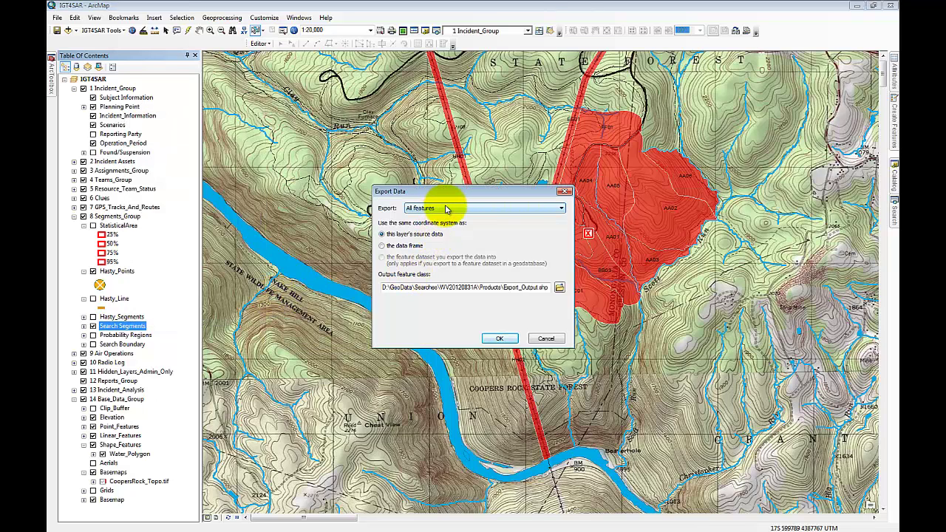
pyautogui.click(445, 209)
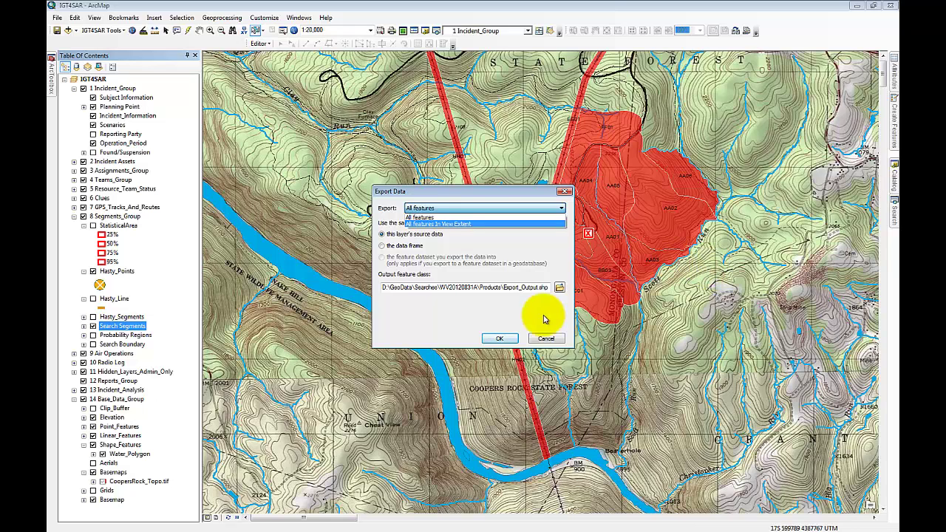
pyautogui.click(545, 338)
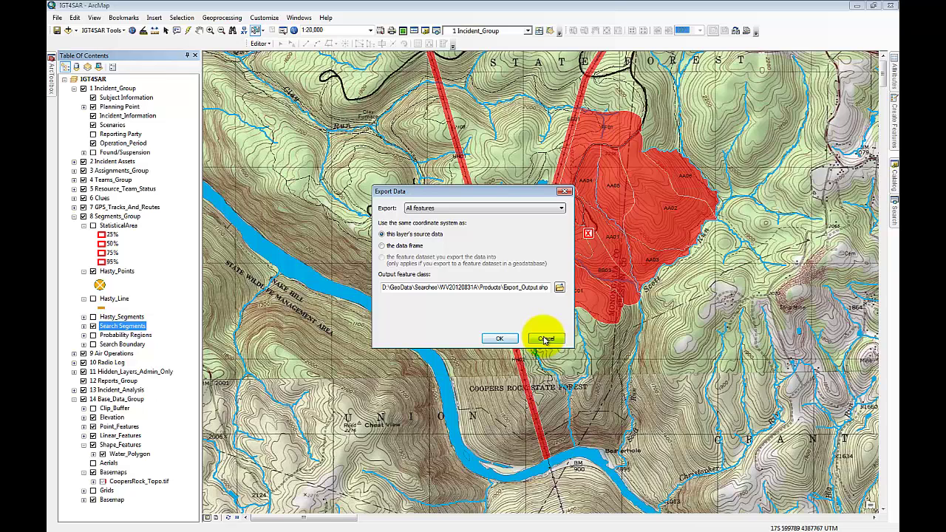
pyautogui.click(545, 338)
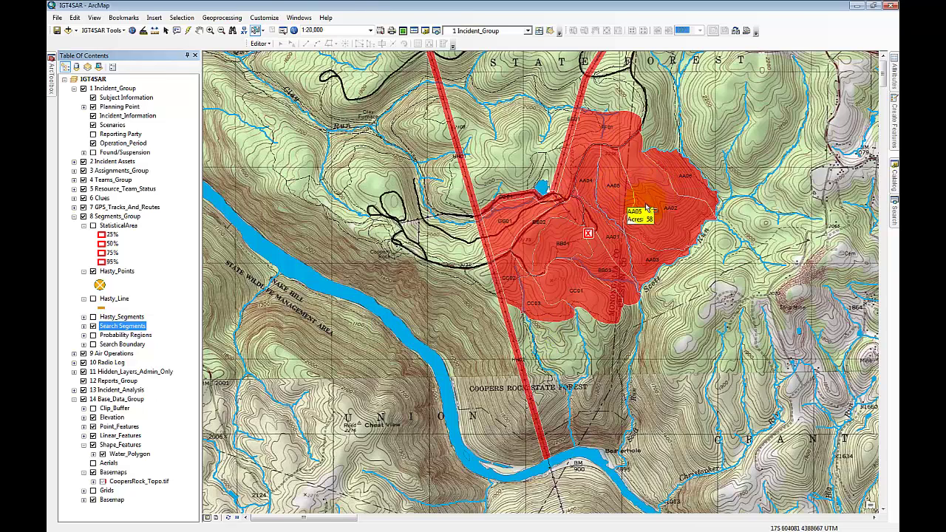
# Select search segments AA02, AA05, AA06 and AA04 together on the map
pyautogui.click(669, 202)
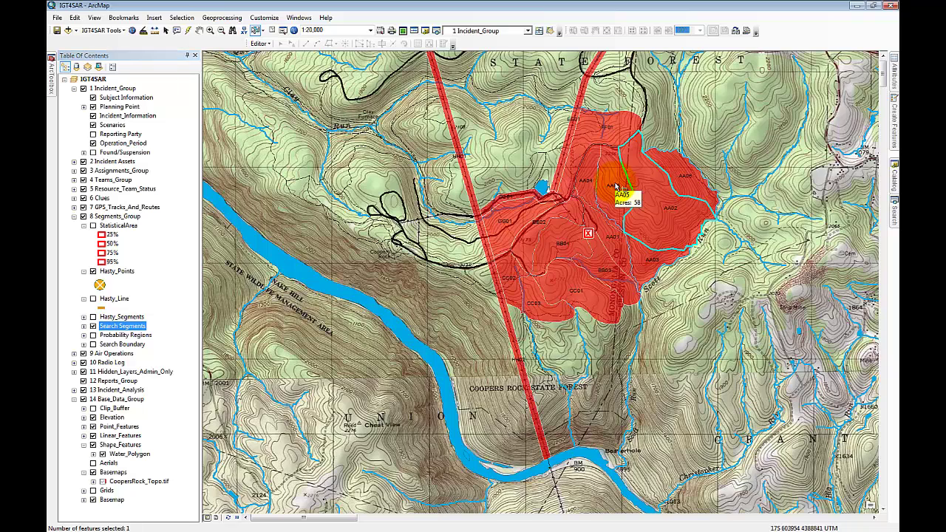
pyautogui.click(616, 186)
pyautogui.keyDown('shift'); pyautogui.click(650, 194); pyautogui.keyUp('shift')
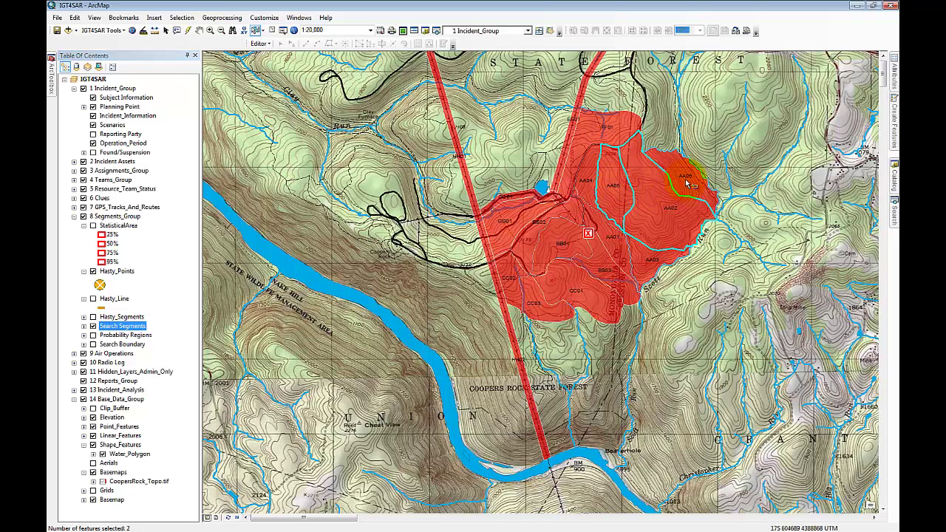
pyautogui.keyDown('shift'); pyautogui.click(671, 179); pyautogui.keyUp('shift')
pyautogui.keyDown('shift'); pyautogui.click(612, 140); pyautogui.keyUp('shift')
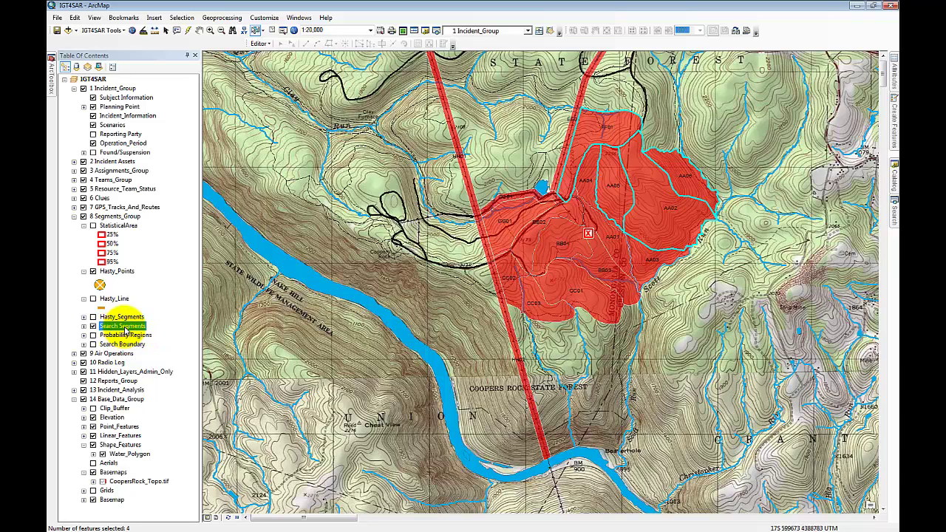
# Open the data export for the Search Segments layer and choose to export all features
pyautogui.rightClick(126, 328)
pyautogui.moveTo(244, 283)
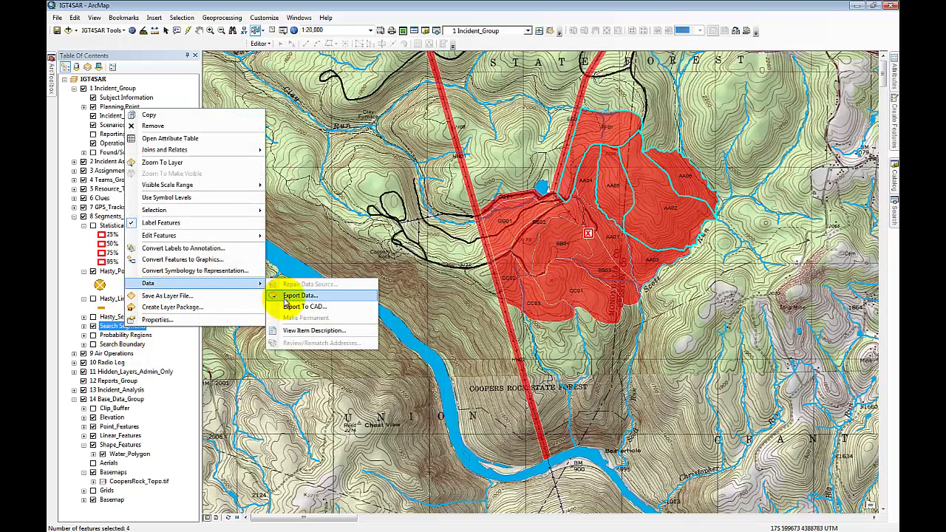
pyautogui.click(279, 291)
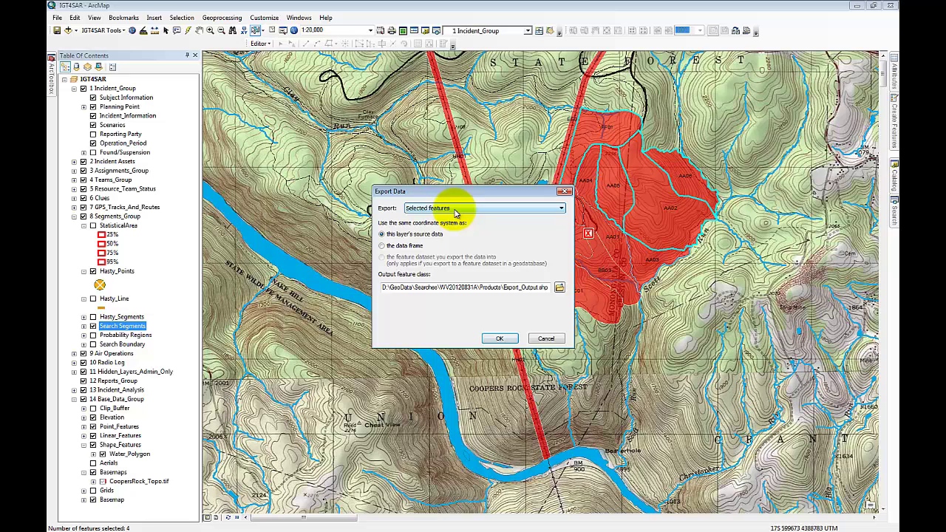
pyautogui.click(455, 209)
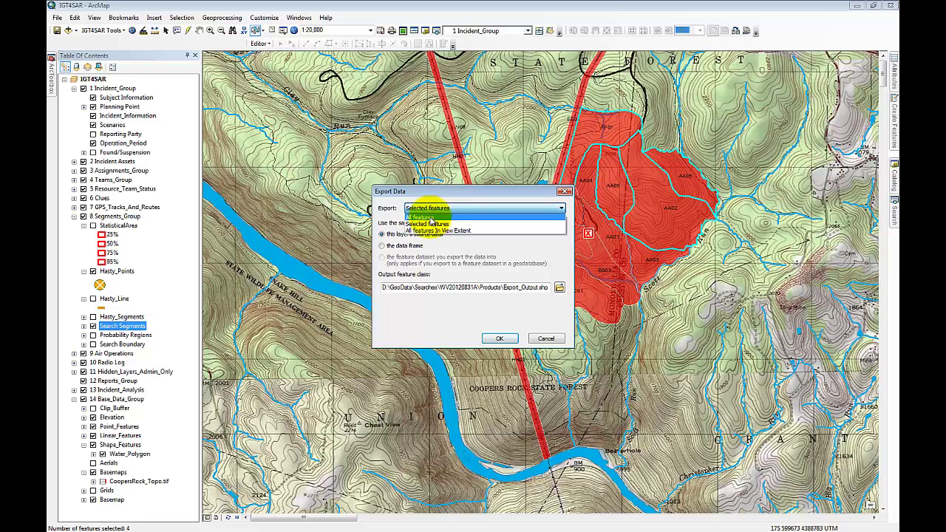
pyautogui.click(432, 217)
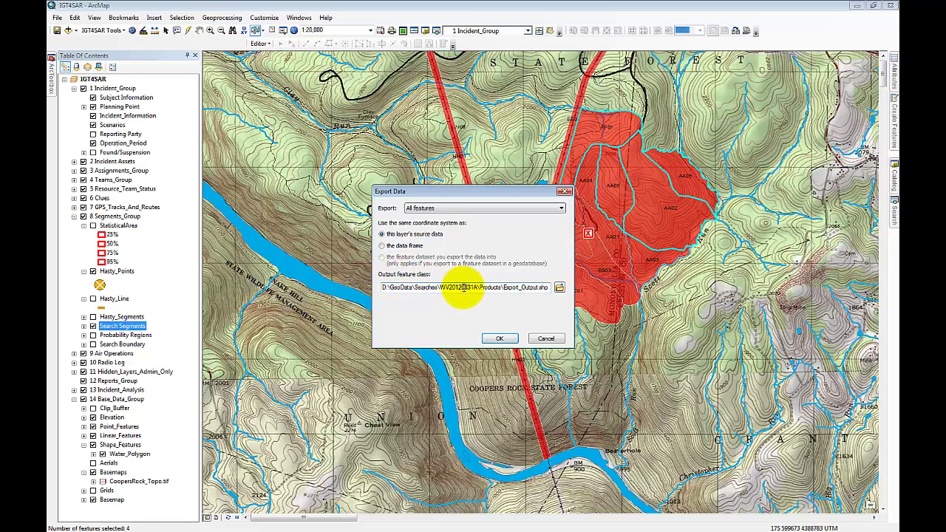
# Set the export output to a shapefile named Search_Segments.shp in the incident's Products folder
pyautogui.click(559, 289)
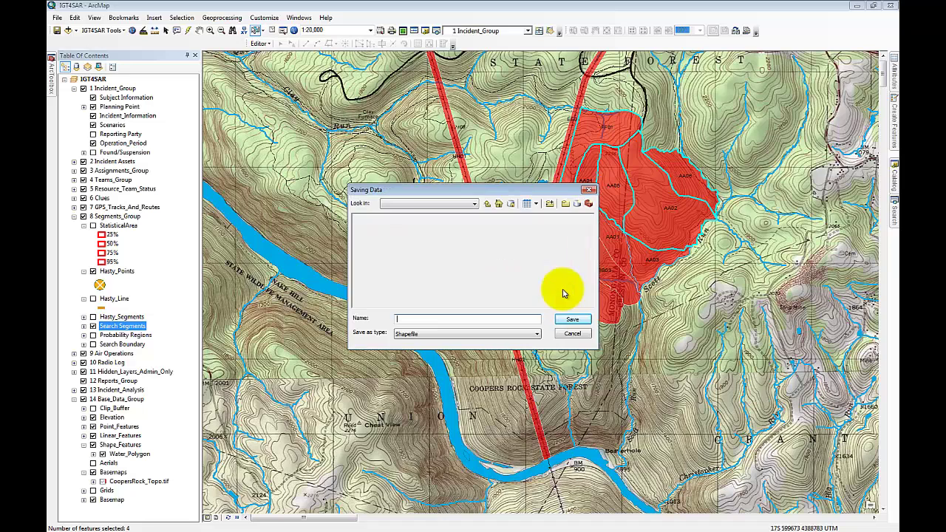
pyautogui.click(499, 205)
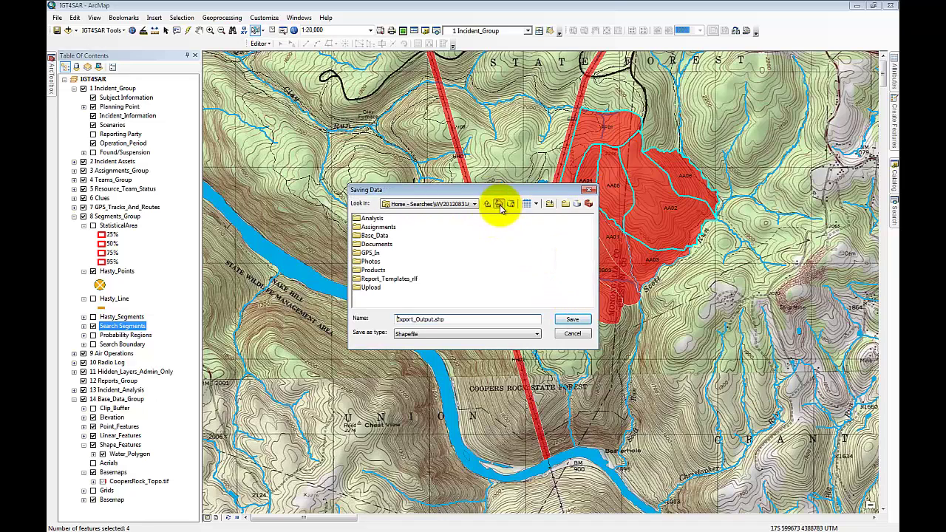
pyautogui.doubleClick(374, 270)
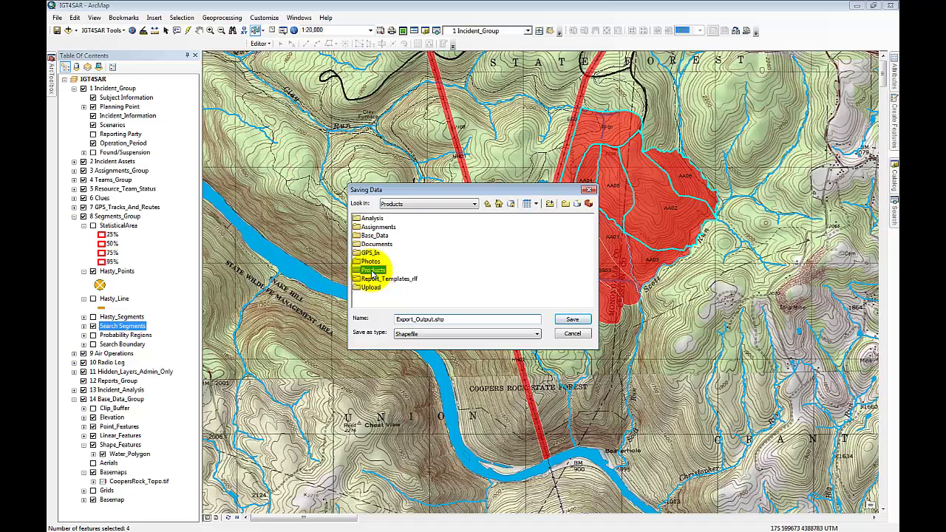
pyautogui.doubleClick(434, 319)
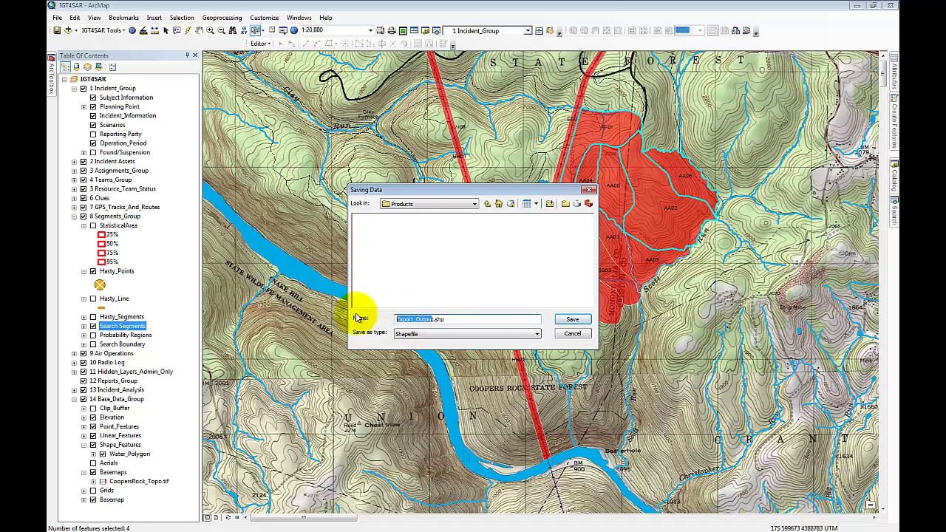
pyautogui.write('Sea')
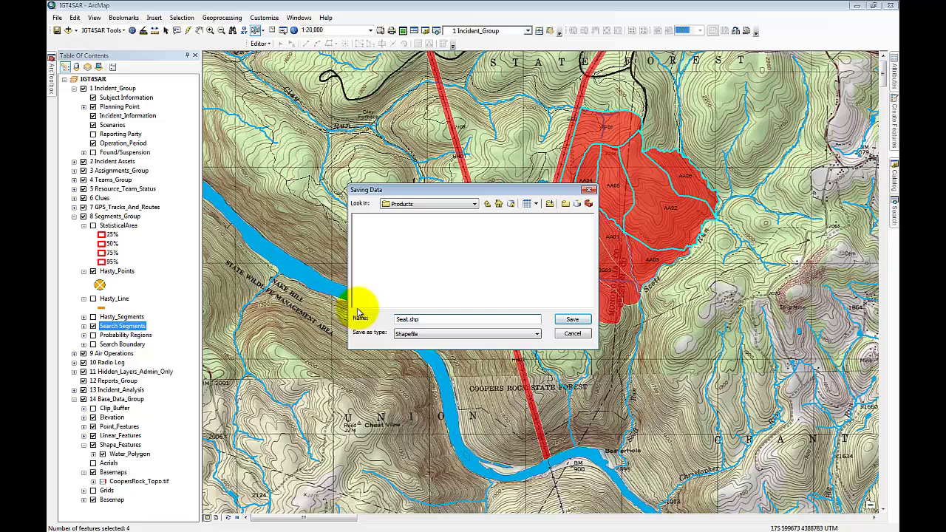
pyautogui.write('rch_Segments')
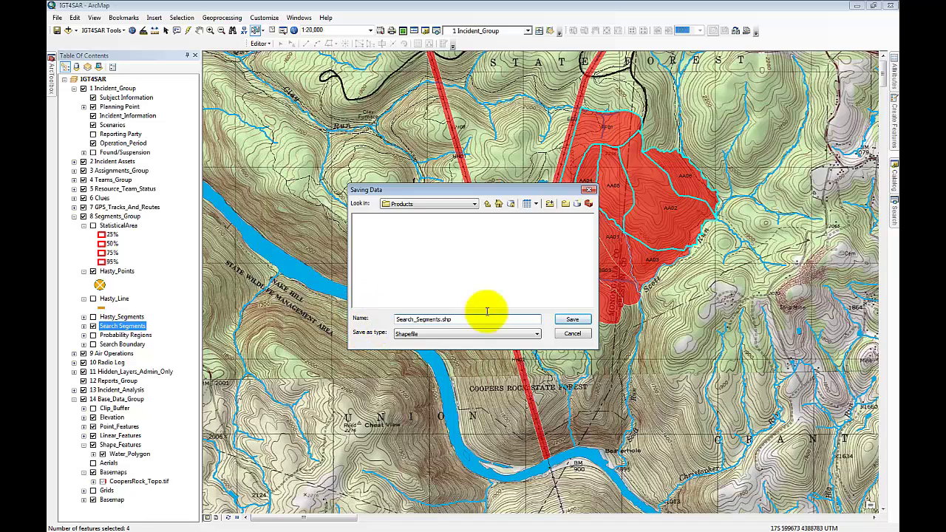
pyautogui.click(422, 335)
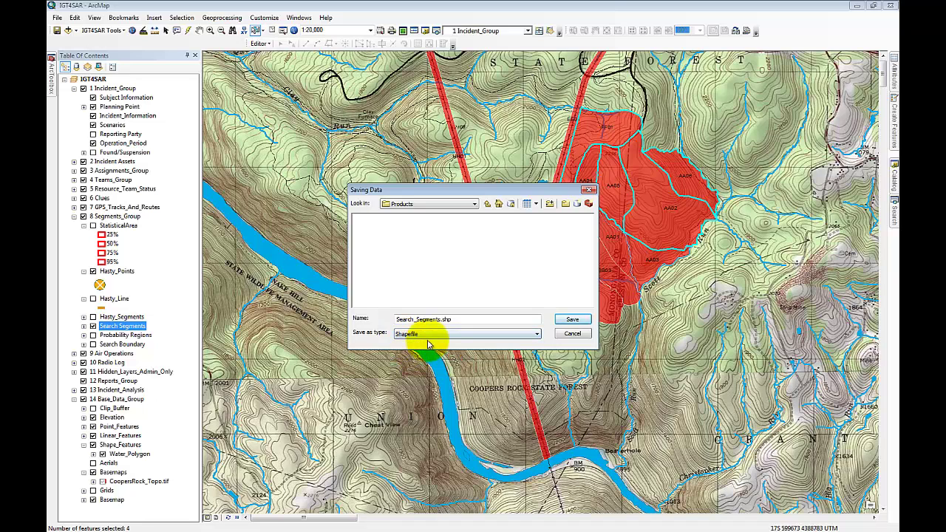
pyautogui.click(573, 319)
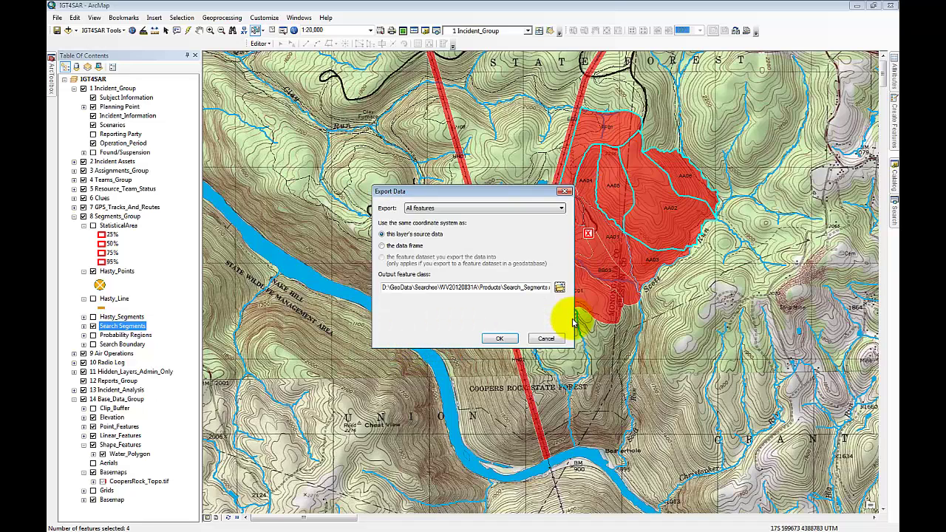
# Run the search segments export and decline adding the exported data to the map as a layer
pyautogui.click(502, 340)
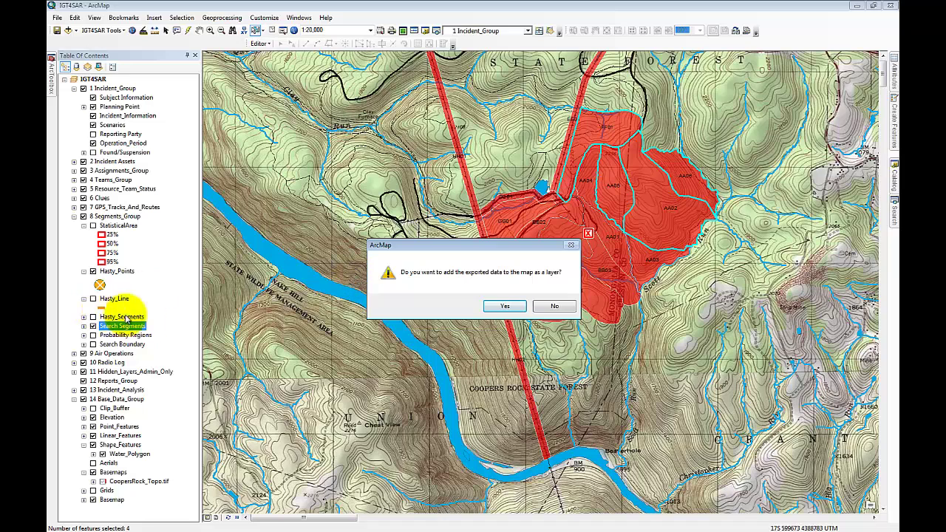
pyautogui.click(554, 308)
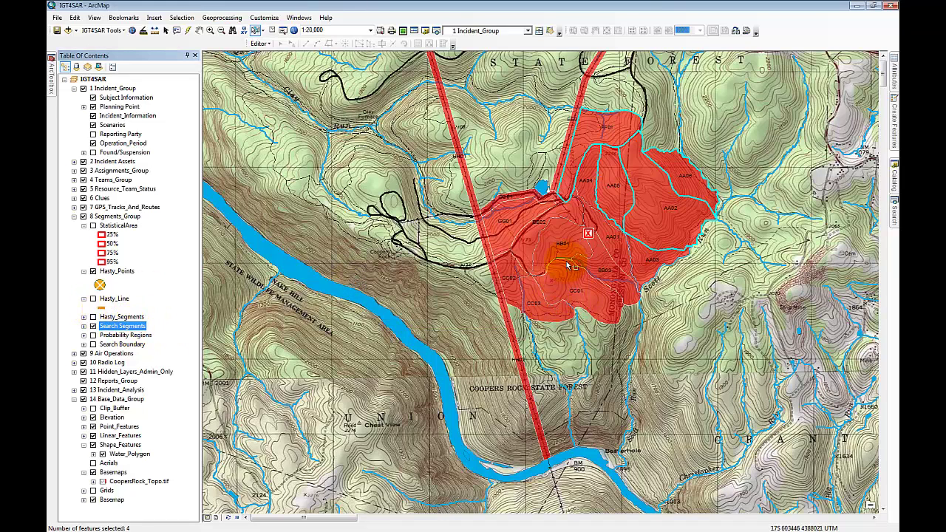
pyautogui.moveTo(568, 265)
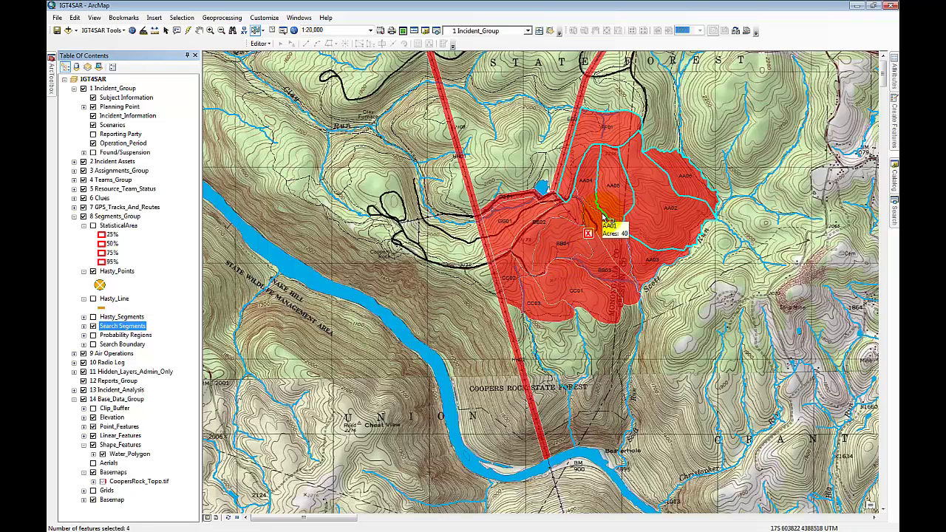
pyautogui.moveTo(608, 219)
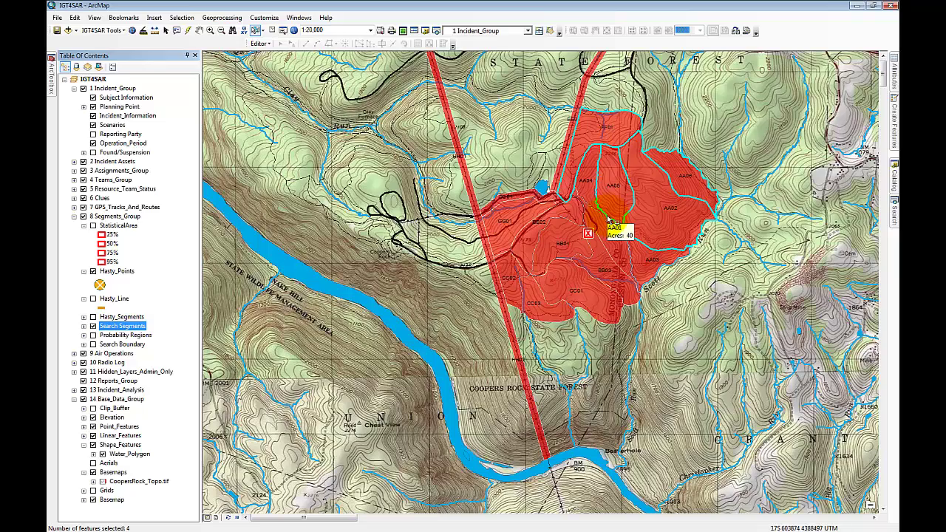
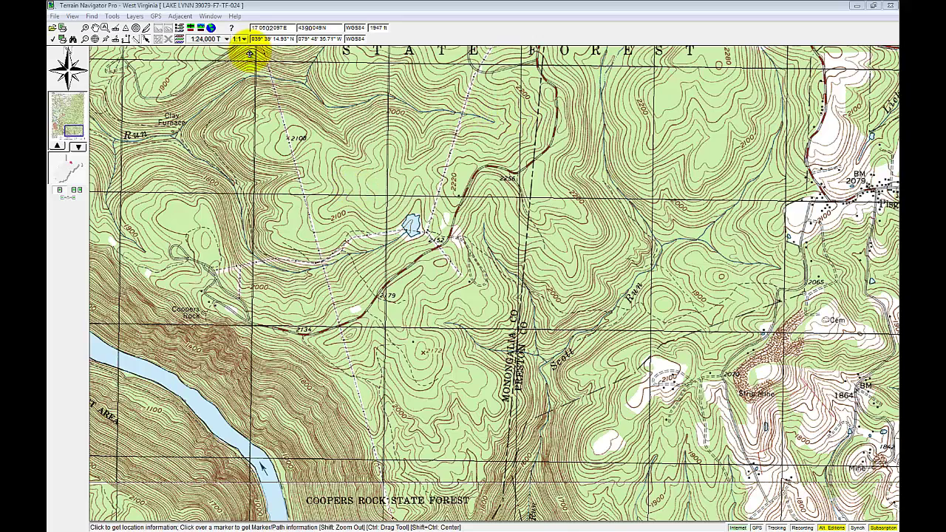
# Switch to Terrain Navigator Pro and create a new project named Coopers Rock
pyautogui.click(144, 37)
pyautogui.moveTo(458, 138); pyautogui.dragTo(440, 239)
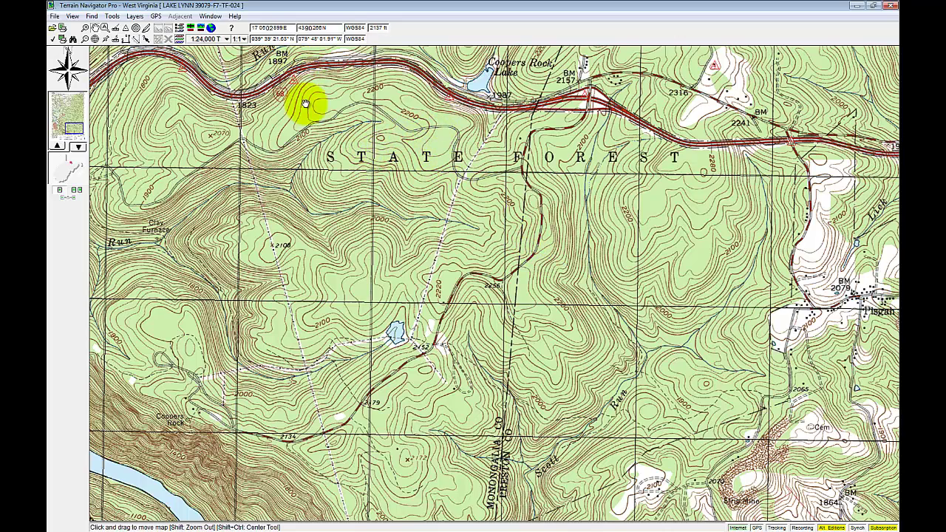
pyautogui.click(134, 16)
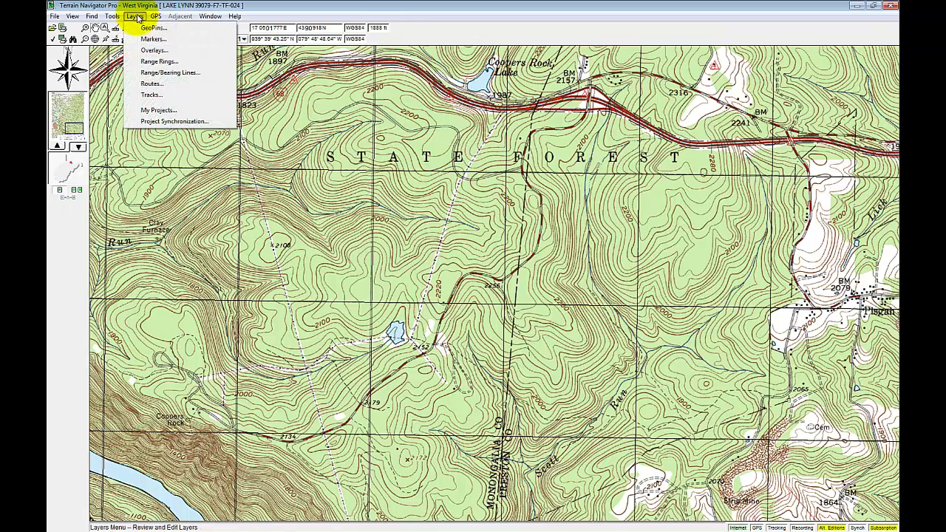
pyautogui.click(159, 110)
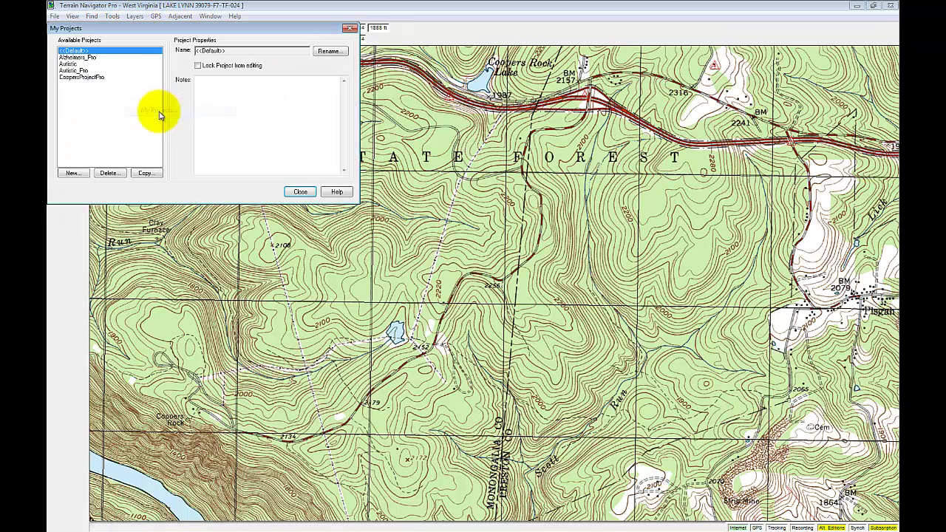
pyautogui.click(73, 173)
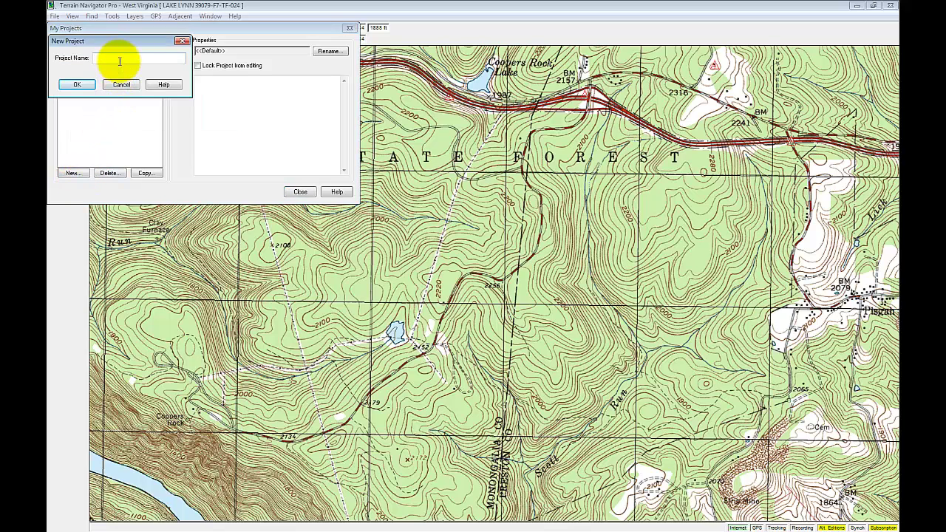
pyautogui.write('Coopers Rock')
pyautogui.click(76, 84)
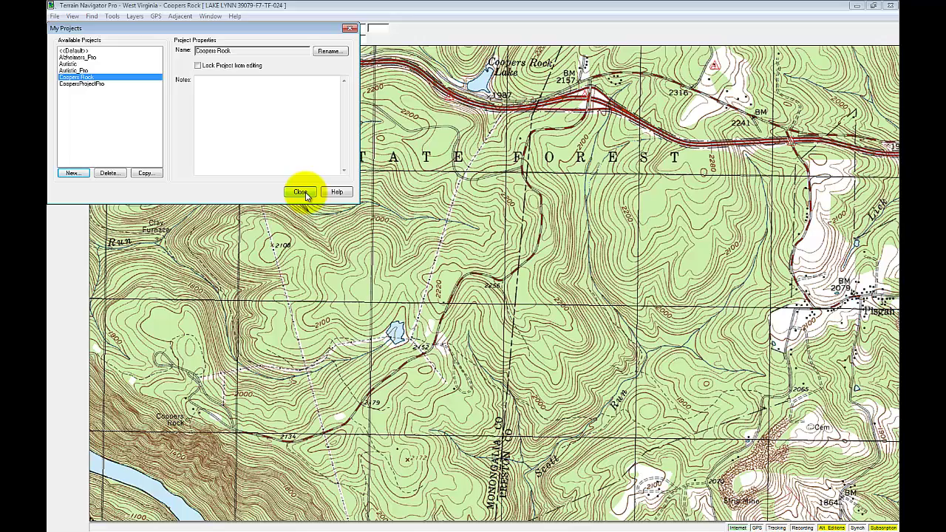
pyautogui.click(300, 192)
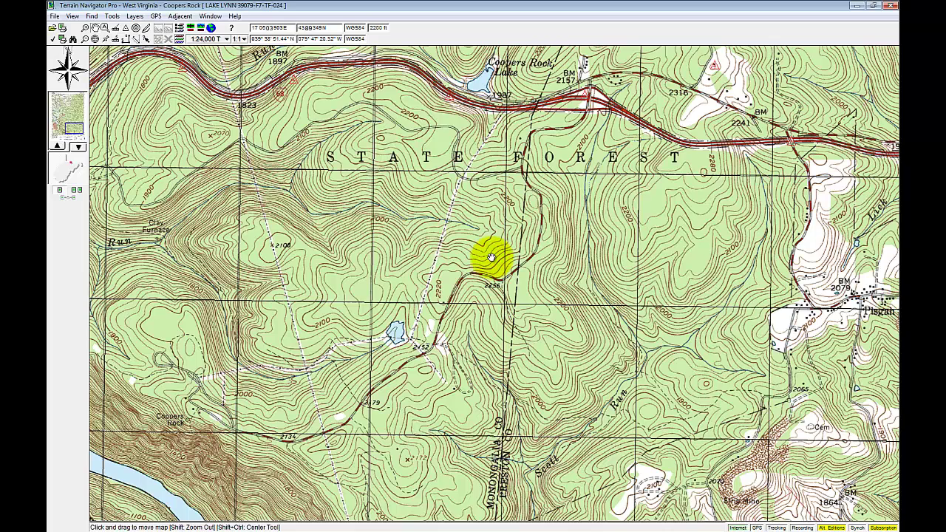
pyautogui.moveTo(491, 257)
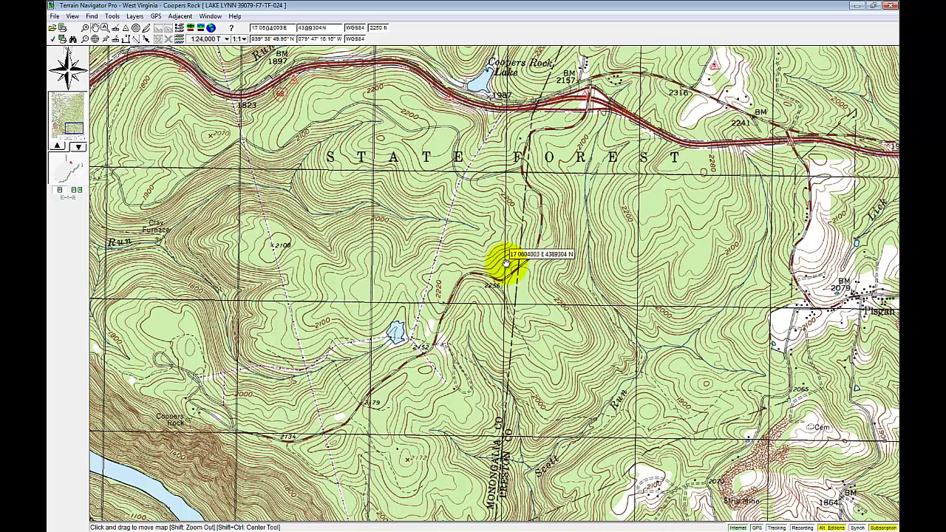
# Import the Search_Segments file from the Products folder as a map overlay, using the ESRI Shapefile format
pyautogui.click(136, 16)
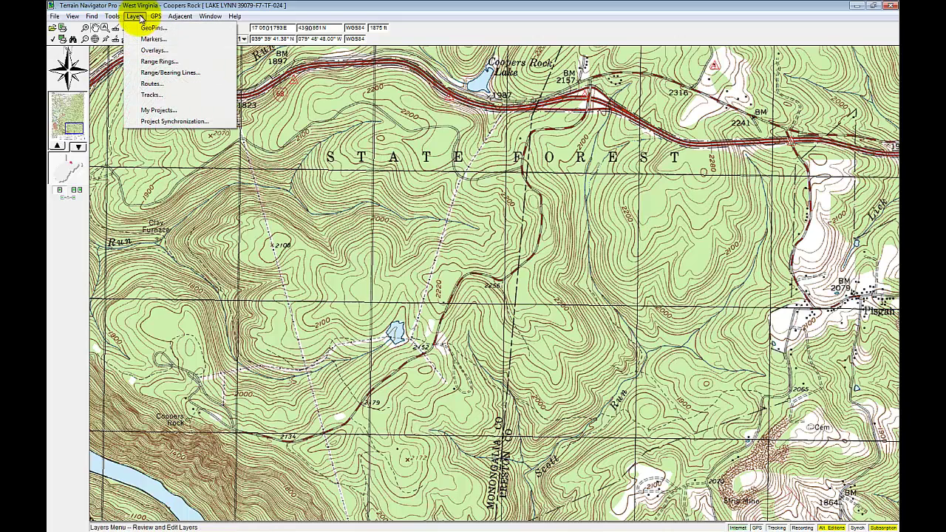
pyautogui.click(160, 53)
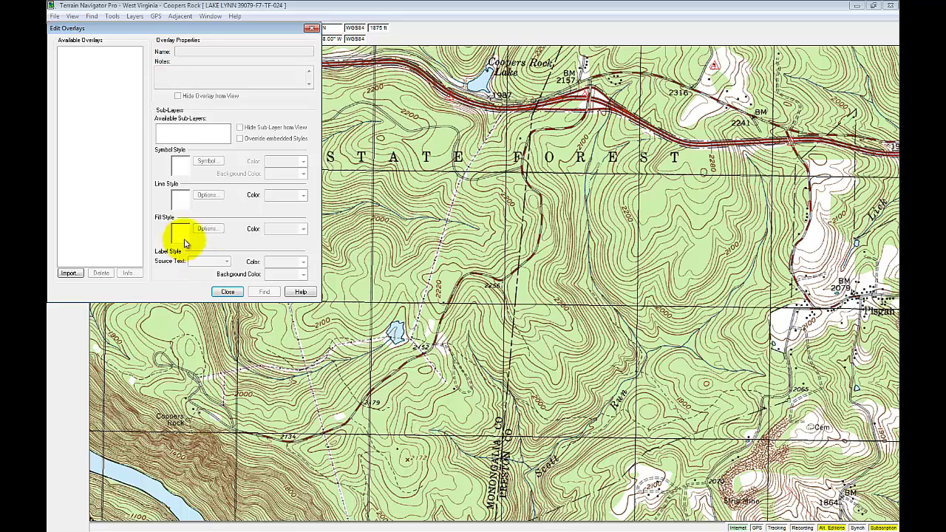
pyautogui.click(68, 273)
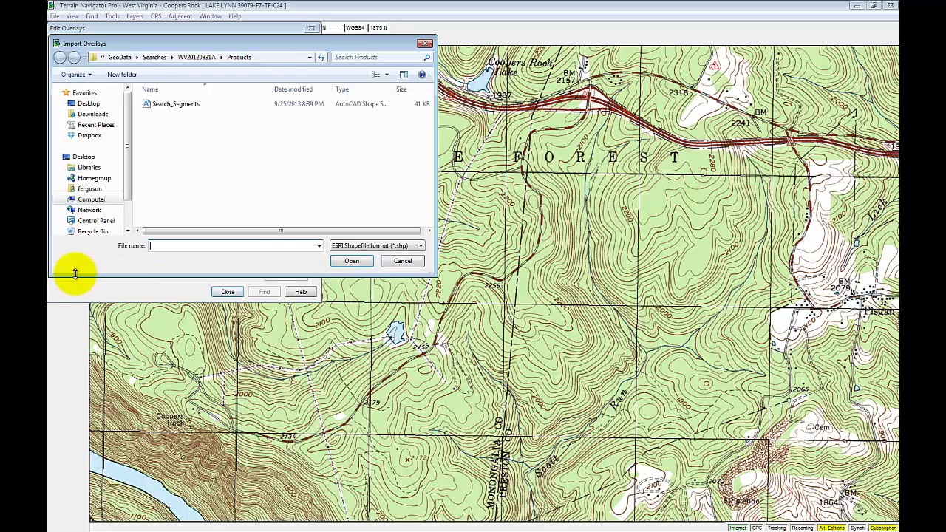
pyautogui.click(403, 246)
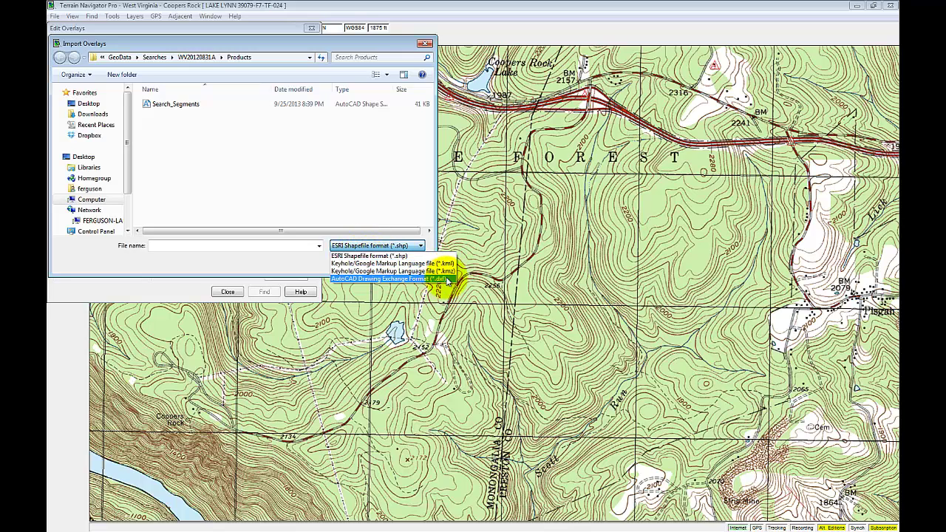
pyautogui.click(399, 255)
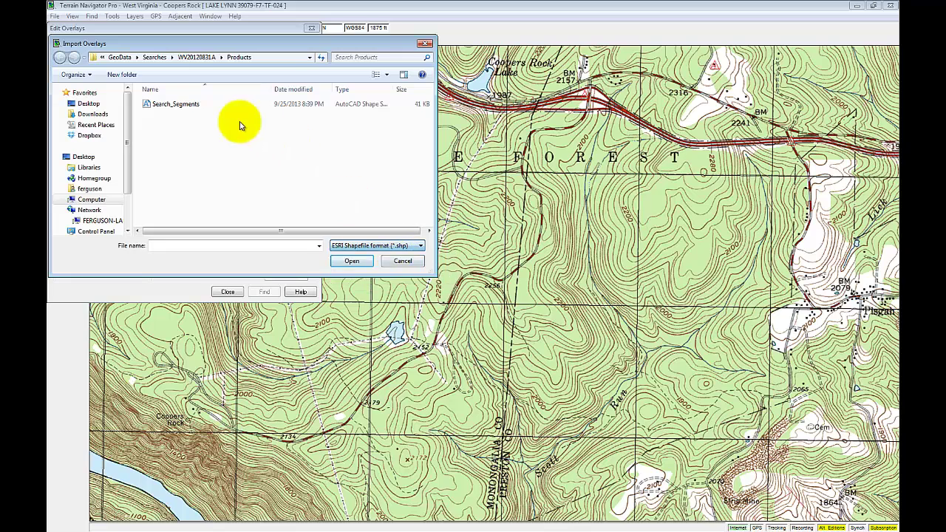
pyautogui.click(177, 104)
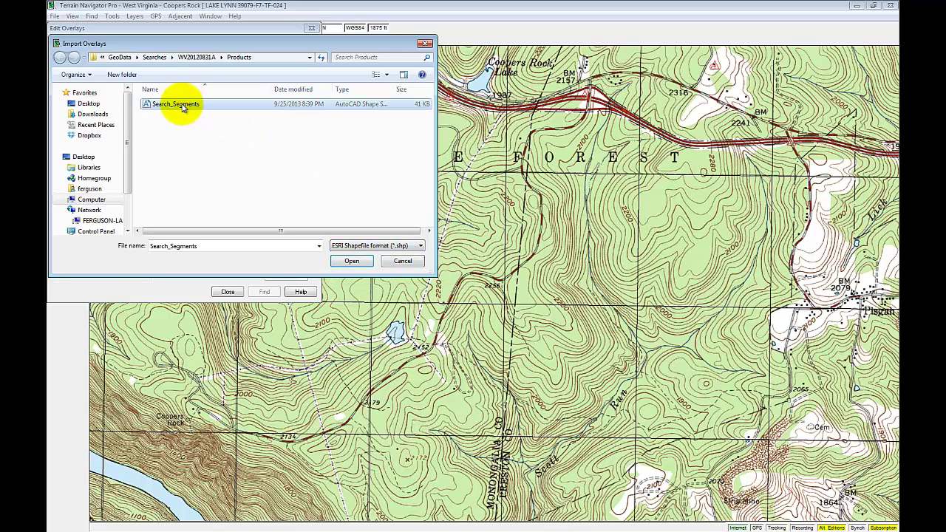
pyautogui.click(353, 261)
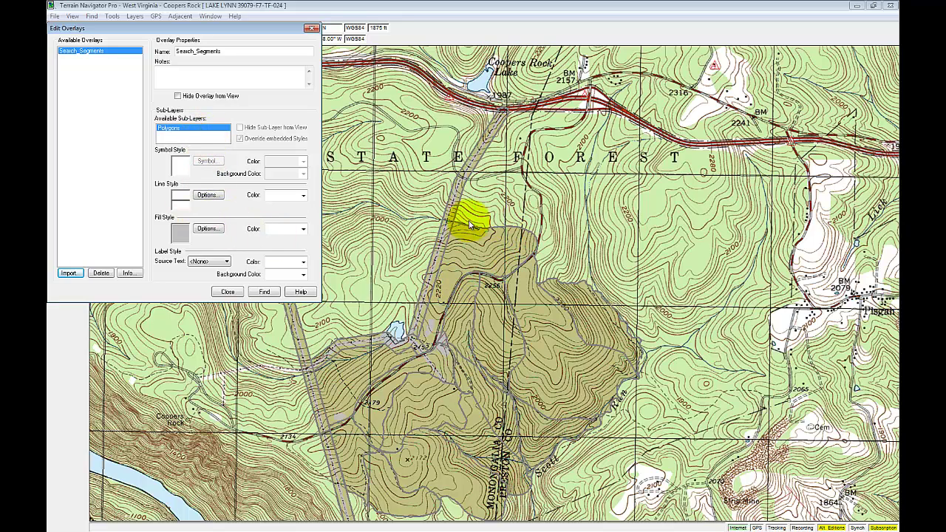
# Set the line color of the Search_Segments overlay's polygons to white
pyautogui.click(206, 195)
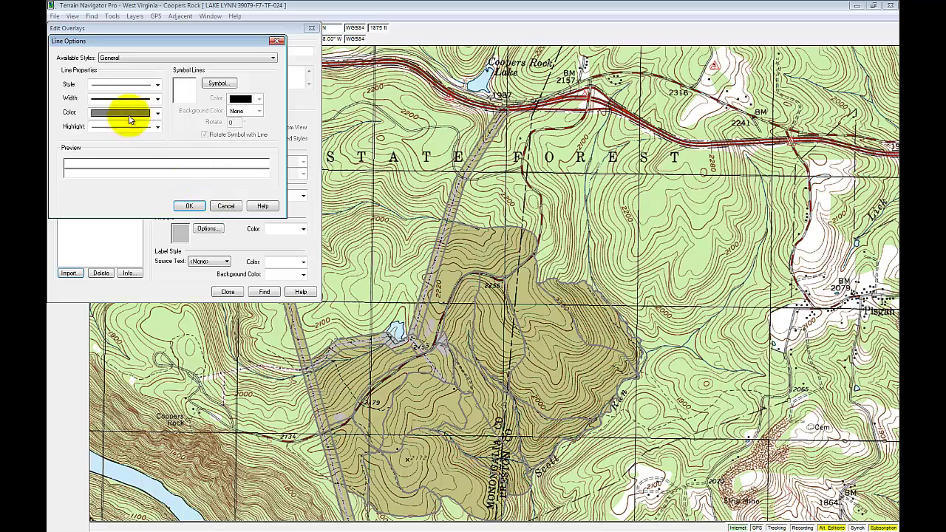
pyautogui.click(157, 112)
pyautogui.click(145, 255)
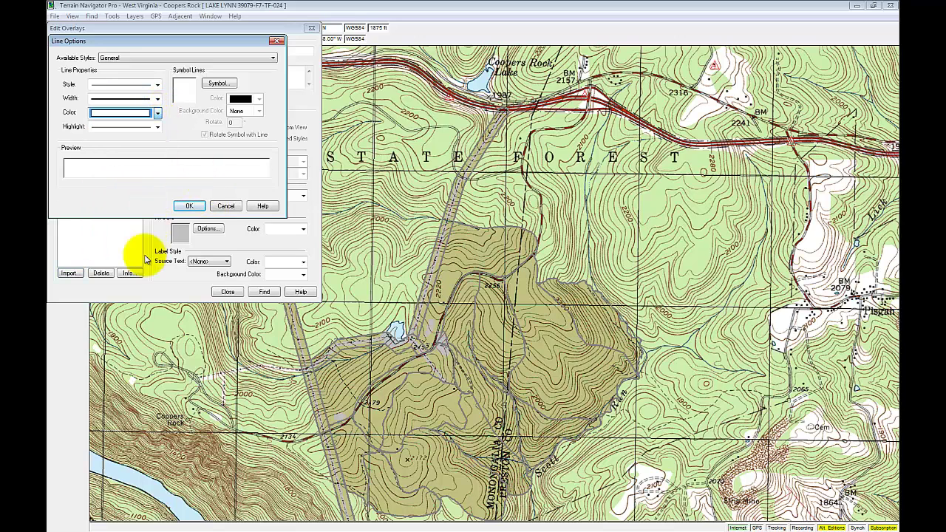
pyautogui.click(188, 206)
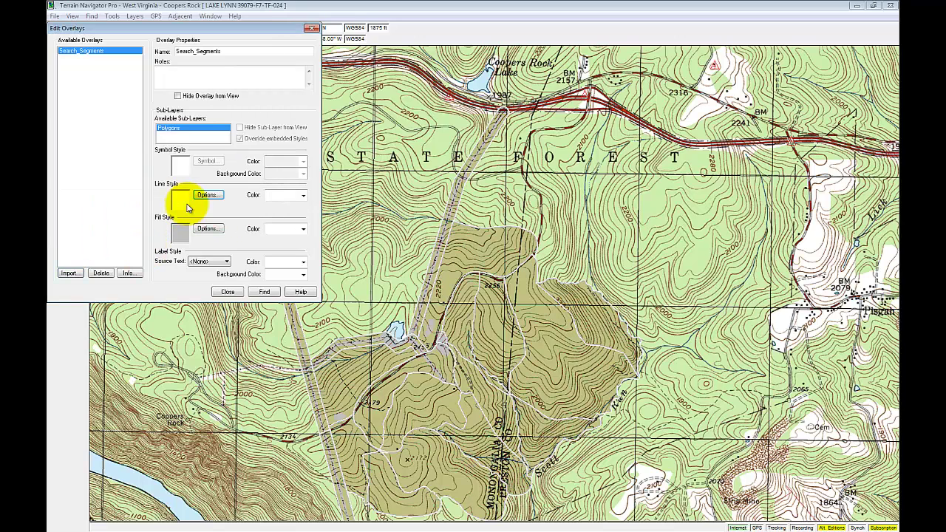
# Set the fill color of the Search_Segments overlay's polygons to red
pyautogui.click(207, 229)
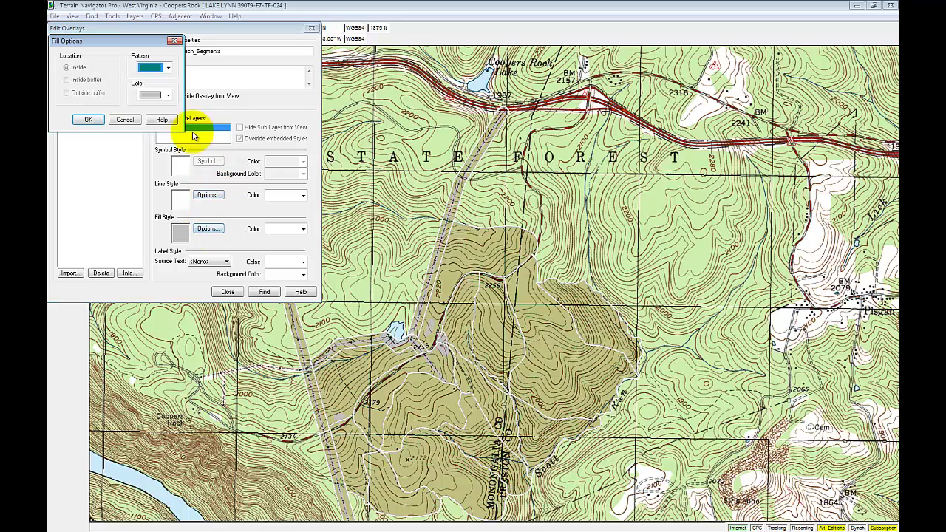
pyautogui.click(168, 95)
pyautogui.click(159, 178)
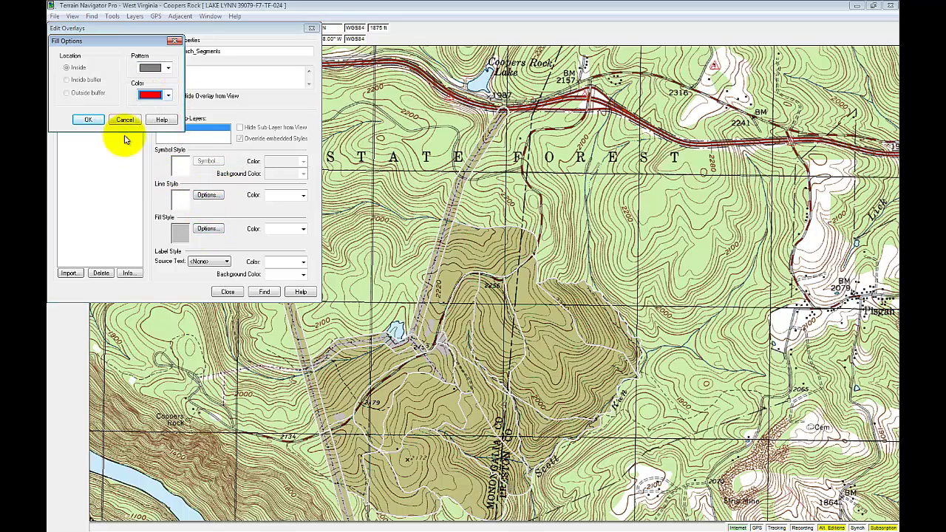
pyautogui.click(88, 119)
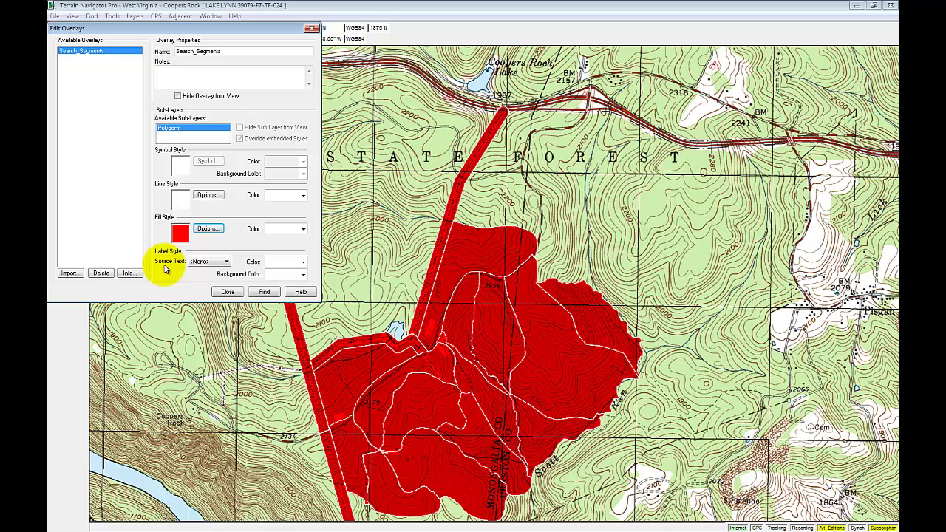
# Label the Search_Segments polygons with the Area_Name field and close the overlay editor
pyautogui.click(211, 263)
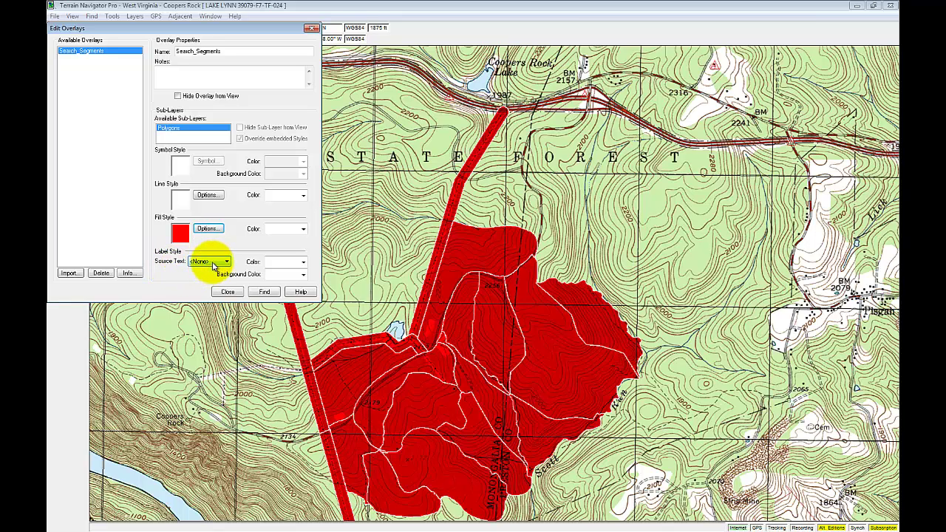
pyautogui.click(213, 262)
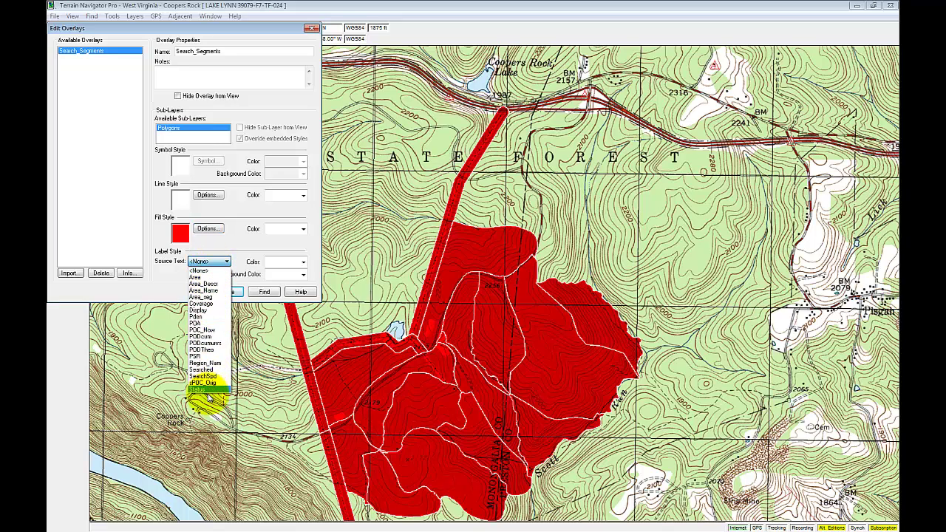
pyautogui.click(208, 291)
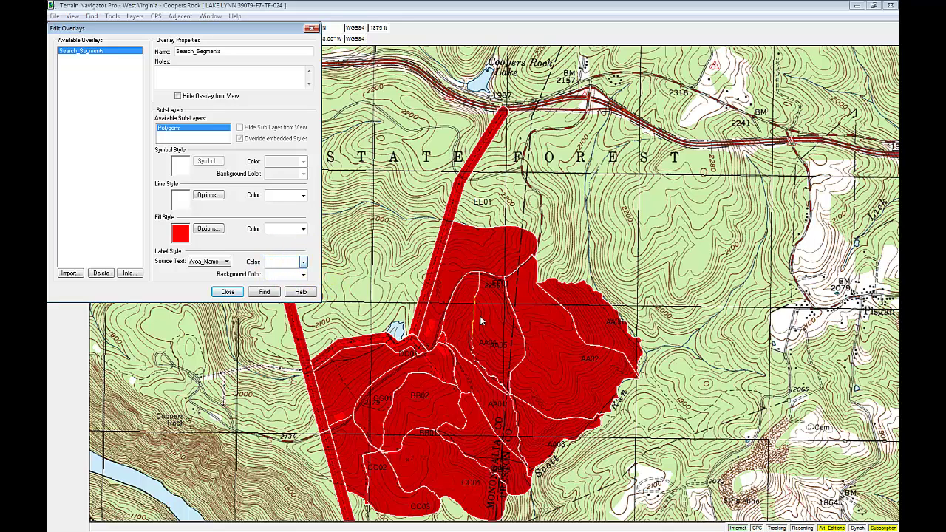
pyautogui.click(303, 261)
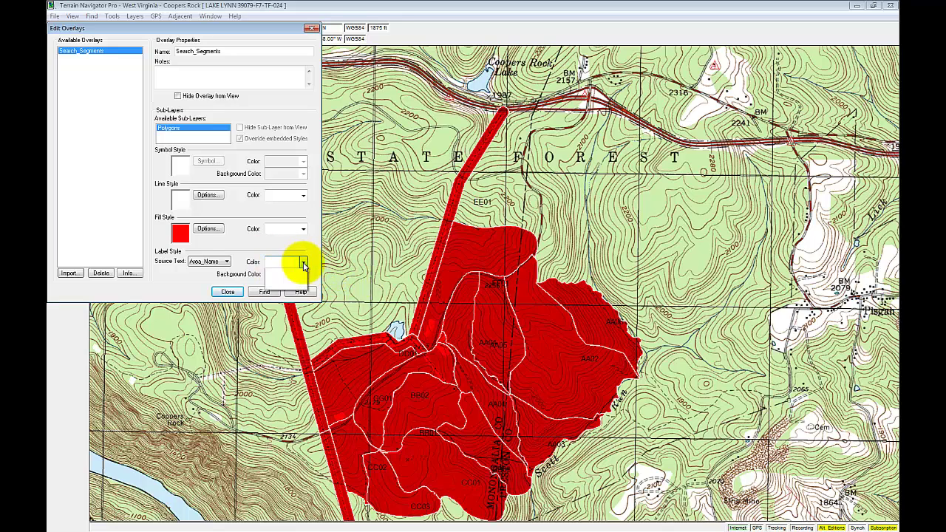
pyautogui.click(231, 293)
pyautogui.click(231, 292)
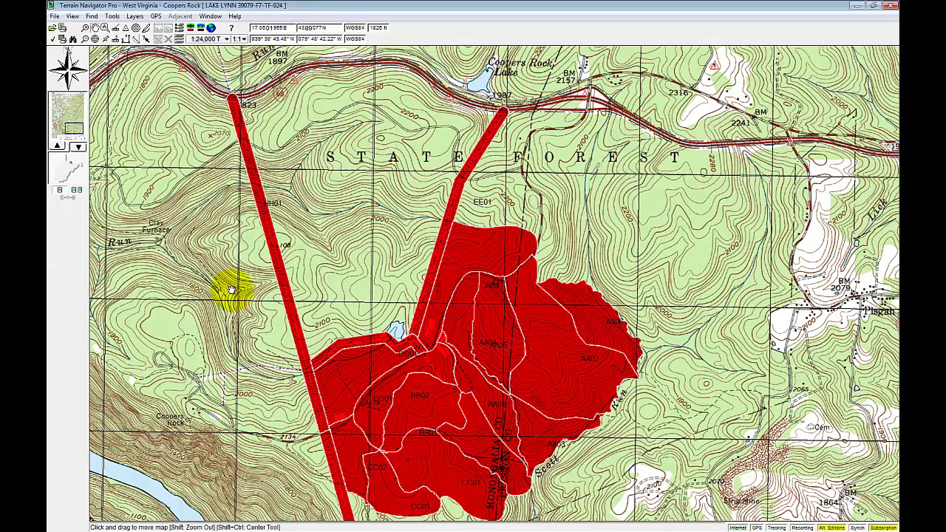
# Reopen the overlay editor, set the Search_Segments label color to white, and close the editor
pyautogui.click(134, 16)
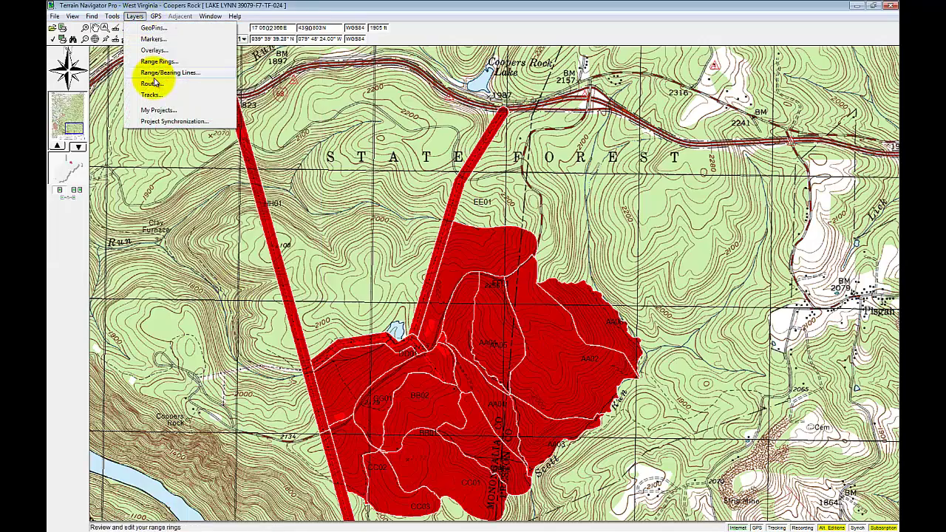
pyautogui.click(158, 50)
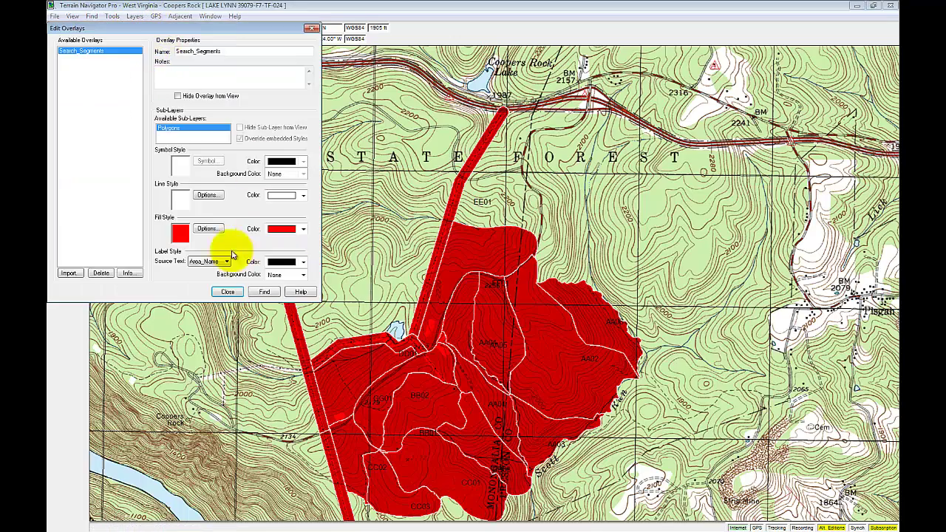
pyautogui.click(303, 262)
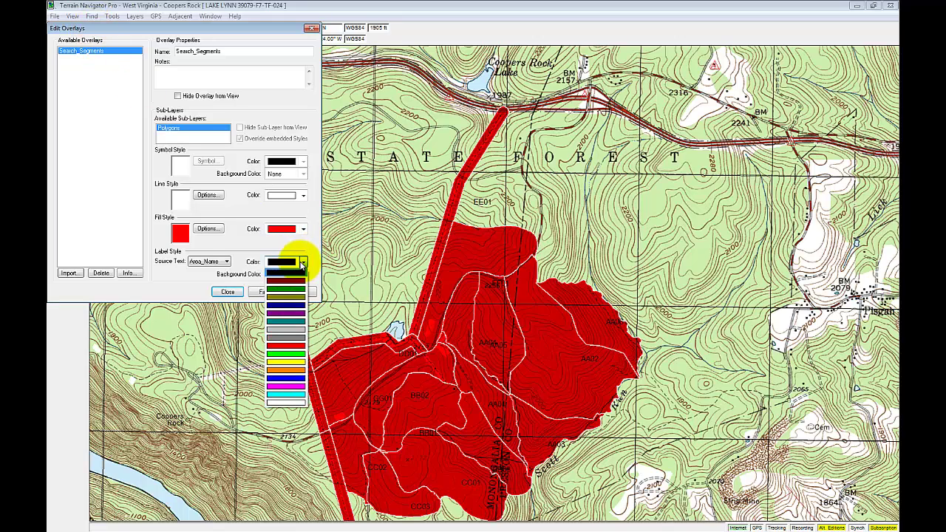
pyautogui.click(291, 404)
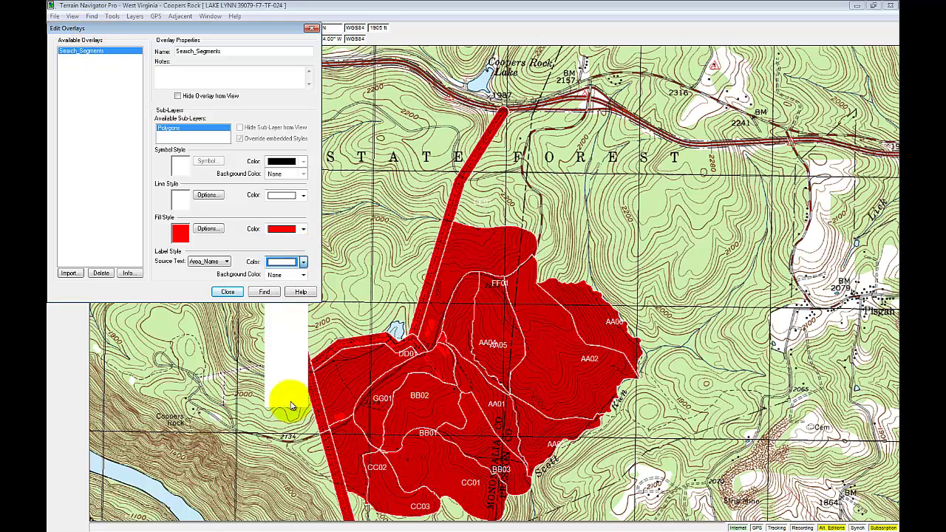
pyautogui.click(228, 292)
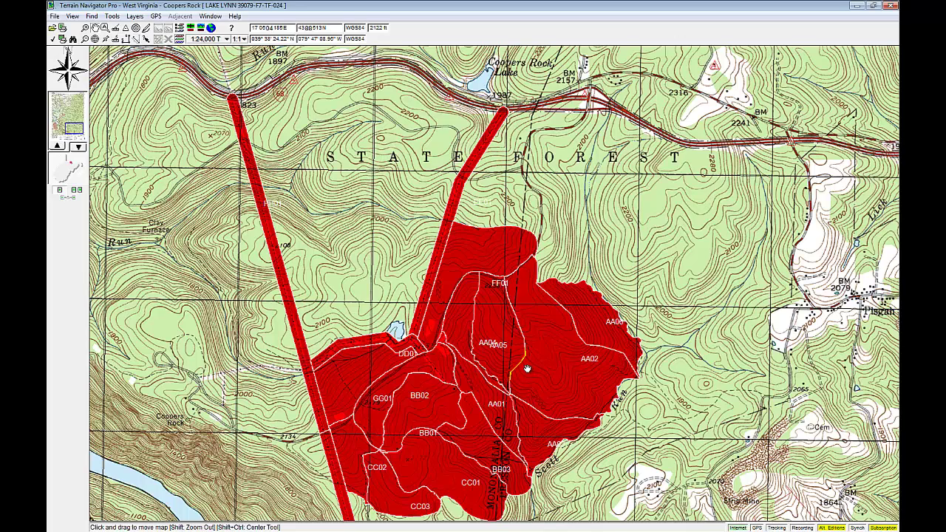
# Query the overlay information for segment FF01 and review all of its object data fields
pyautogui.moveTo(526, 368)
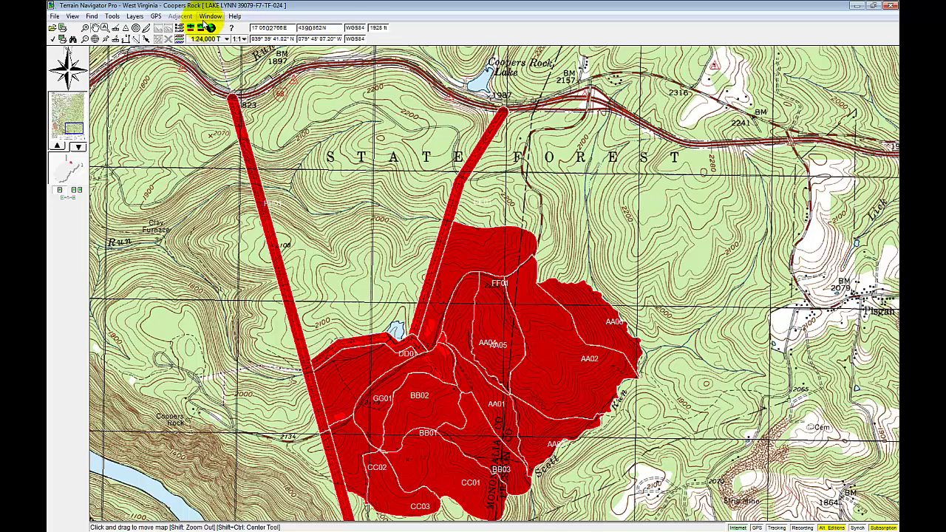
pyautogui.click(147, 39)
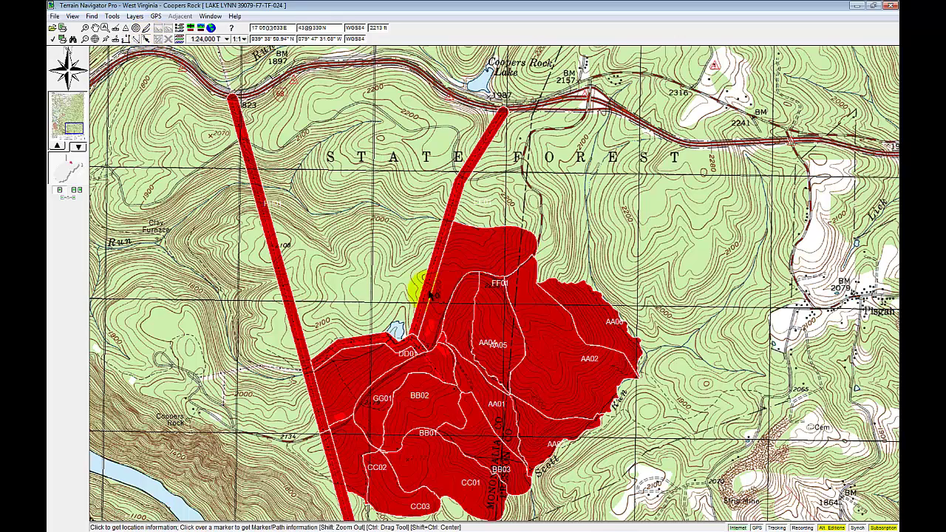
pyautogui.click(480, 245)
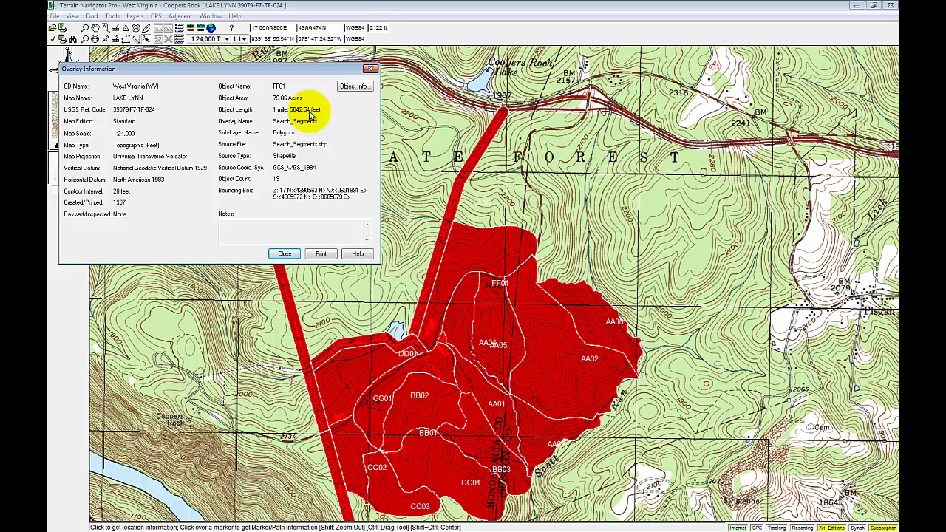
pyautogui.click(350, 86)
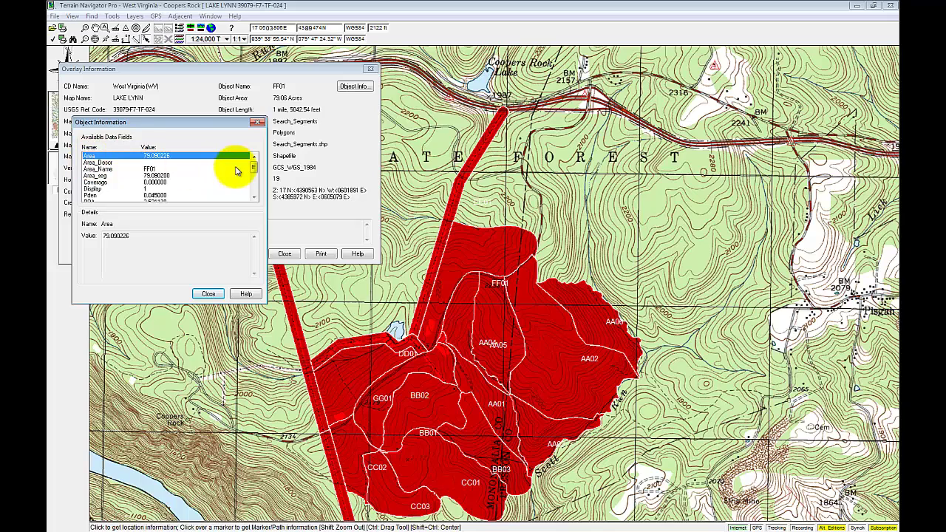
pyautogui.moveTo(253, 169)
pyautogui.mouseDown()
pyautogui.moveTo(251, 185)
pyautogui.moveTo(252, 166)
pyautogui.mouseUp()
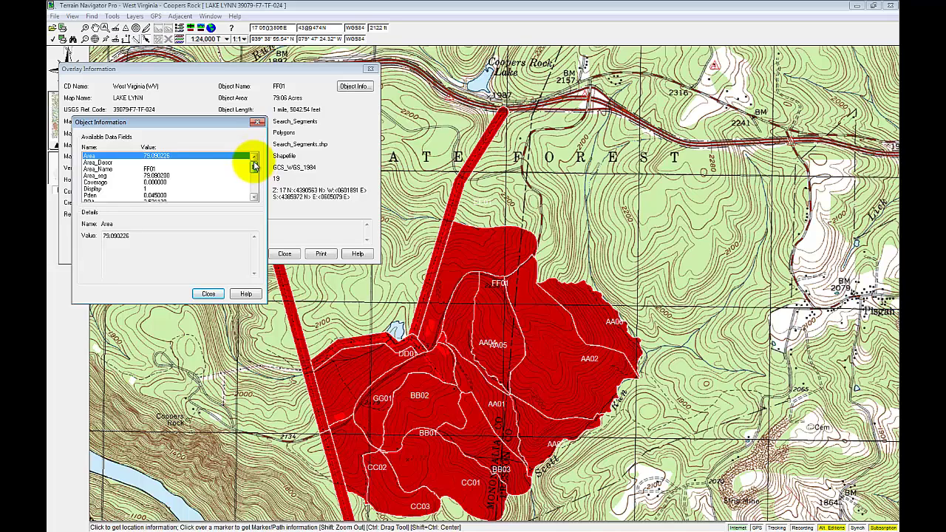
pyautogui.moveTo(253, 166); pyautogui.dragTo(254, 198)
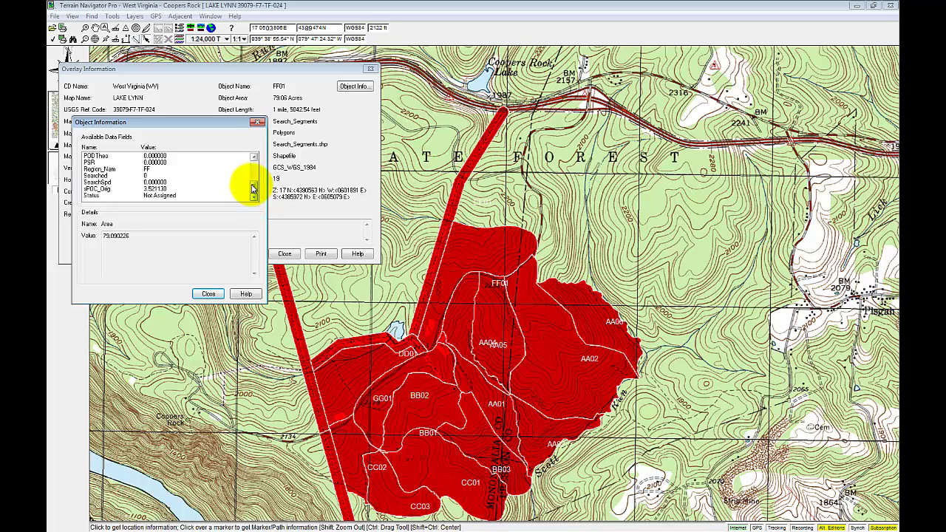
pyautogui.moveTo(253, 189); pyautogui.dragTo(253, 166)
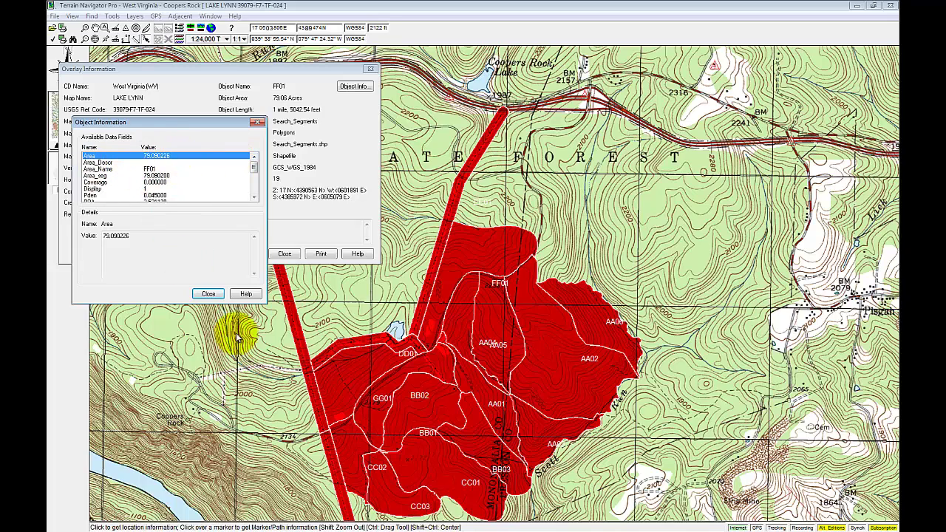
pyautogui.click(209, 294)
pyautogui.click(284, 254)
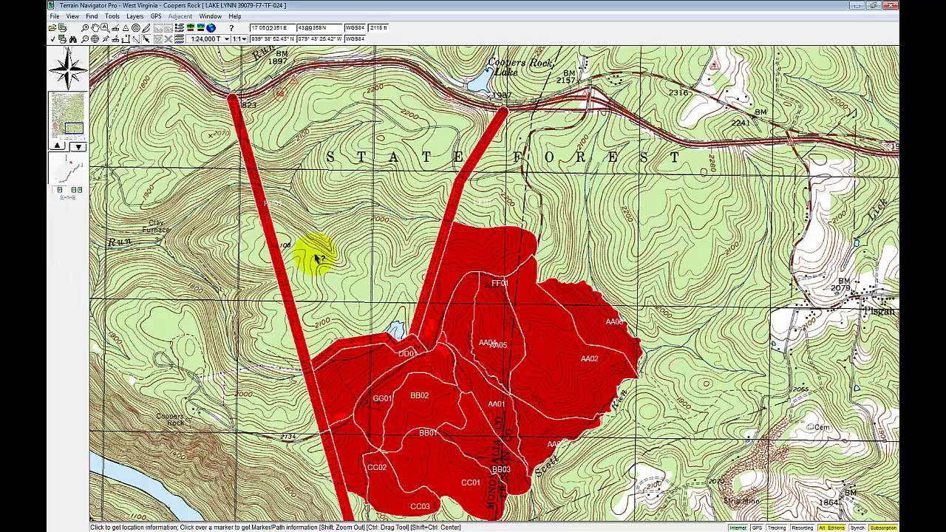
# View segment FF01's overlay object information directly from the map and check its data fields
pyautogui.rightClick(486, 245)
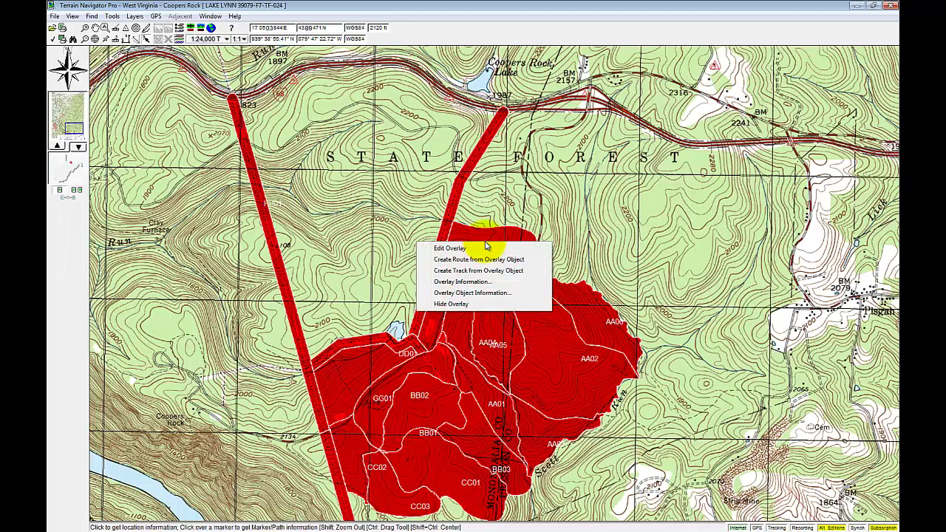
pyautogui.click(474, 292)
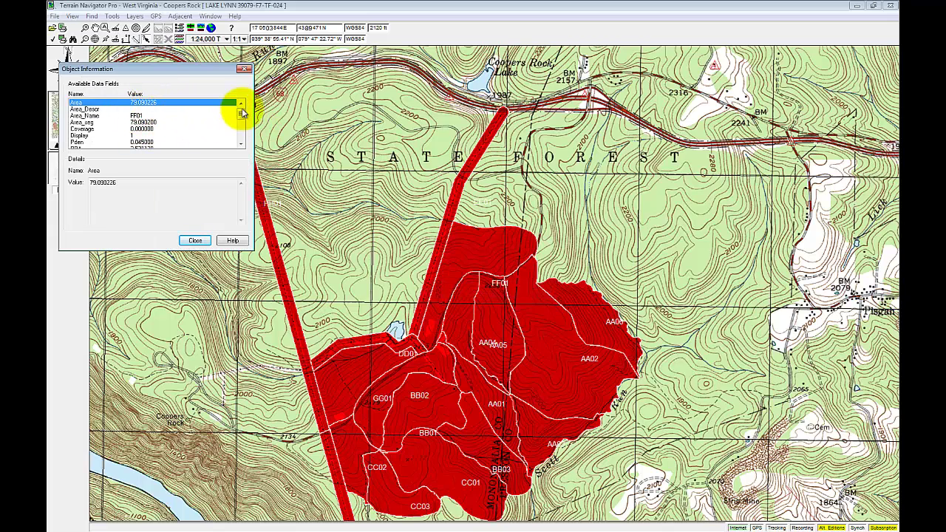
pyautogui.moveTo(241, 113)
pyautogui.mouseDown()
pyautogui.moveTo(239, 127)
pyautogui.moveTo(241, 105)
pyautogui.mouseUp()
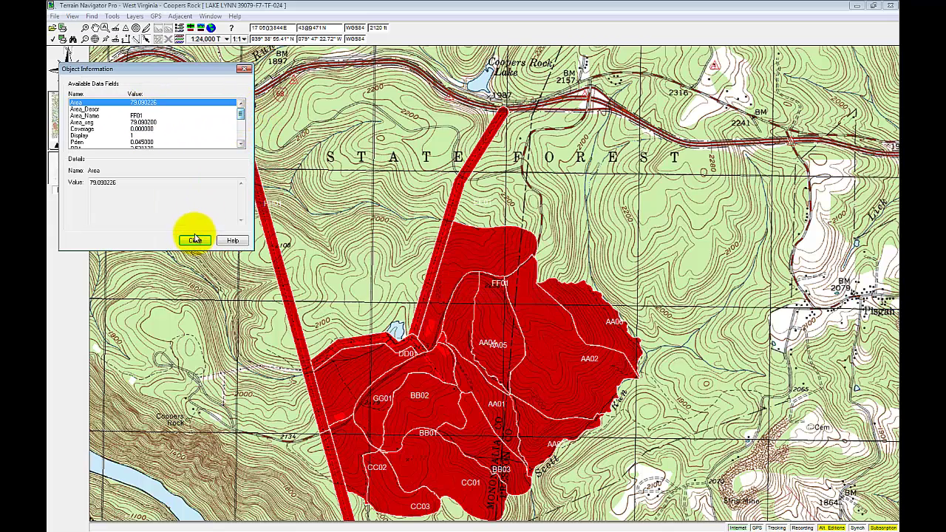
pyautogui.click(195, 241)
# View the overlay information for segment AA05 and the overlay object information for segment AA04, closing each window
pyautogui.rightClick(504, 306)
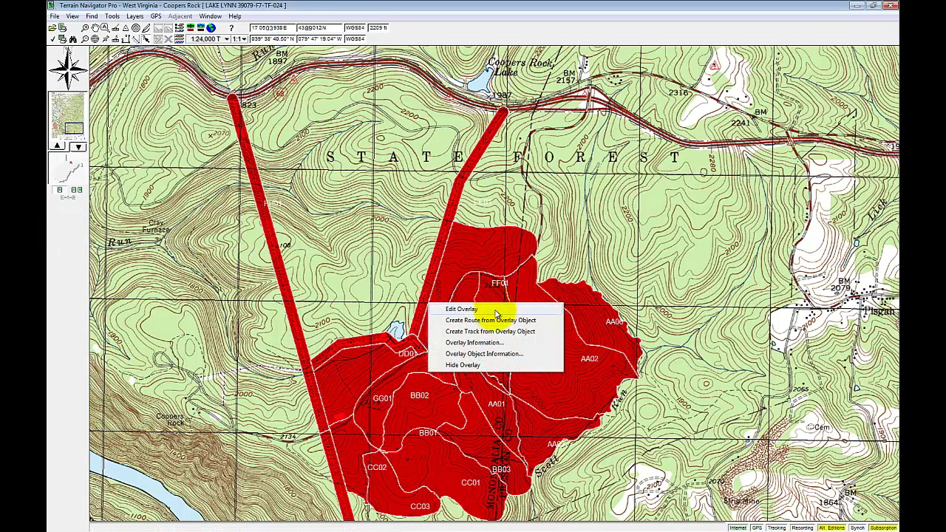
pyautogui.click(493, 344)
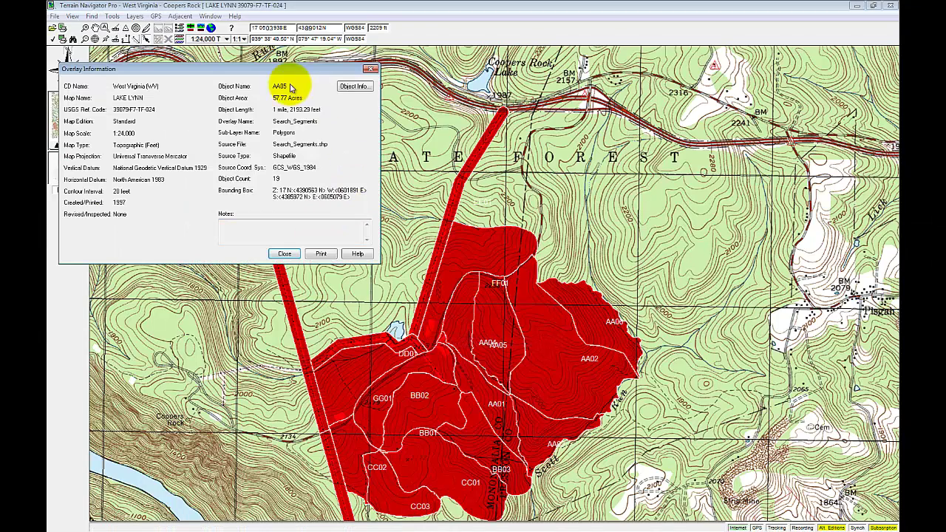
pyautogui.click(284, 254)
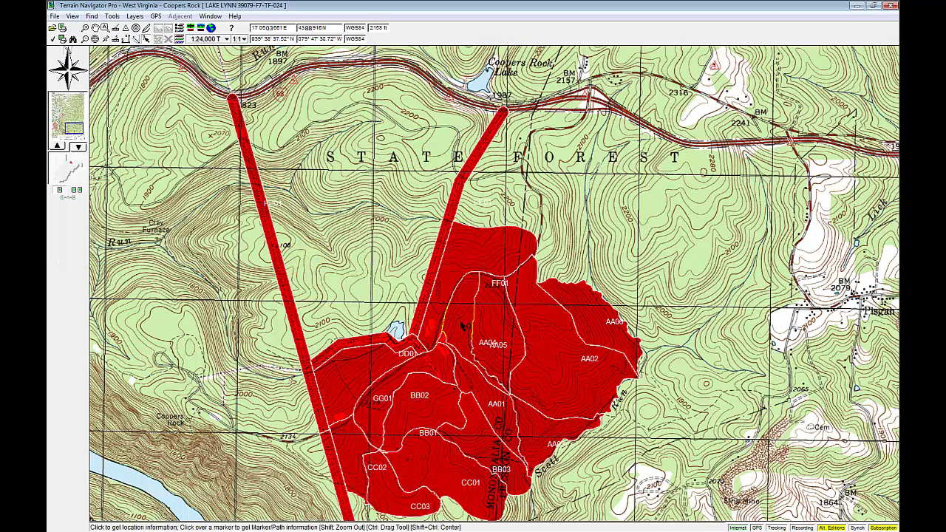
pyautogui.rightClick(464, 325)
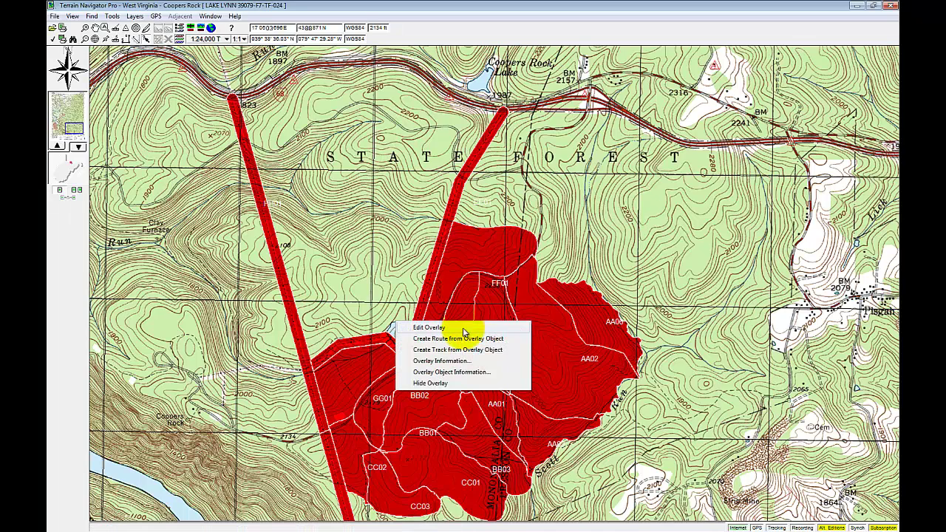
pyautogui.click(464, 372)
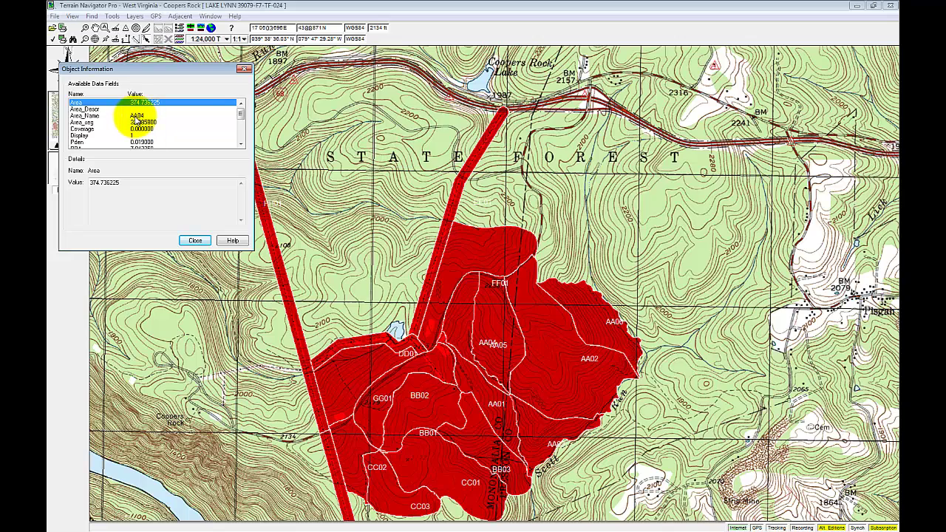
pyautogui.click(205, 241)
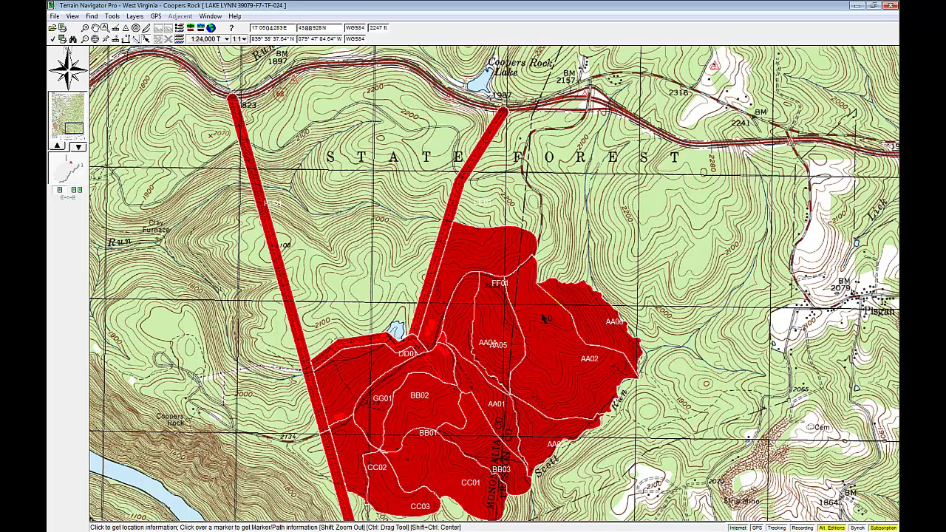
# Create a track from the segment AA05 overlay object
pyautogui.rightClick(505, 333)
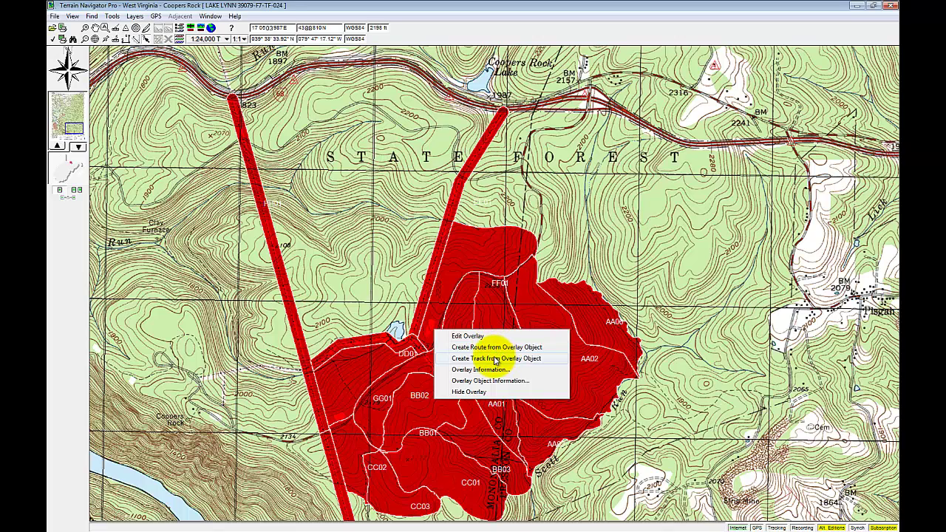
pyautogui.click(495, 360)
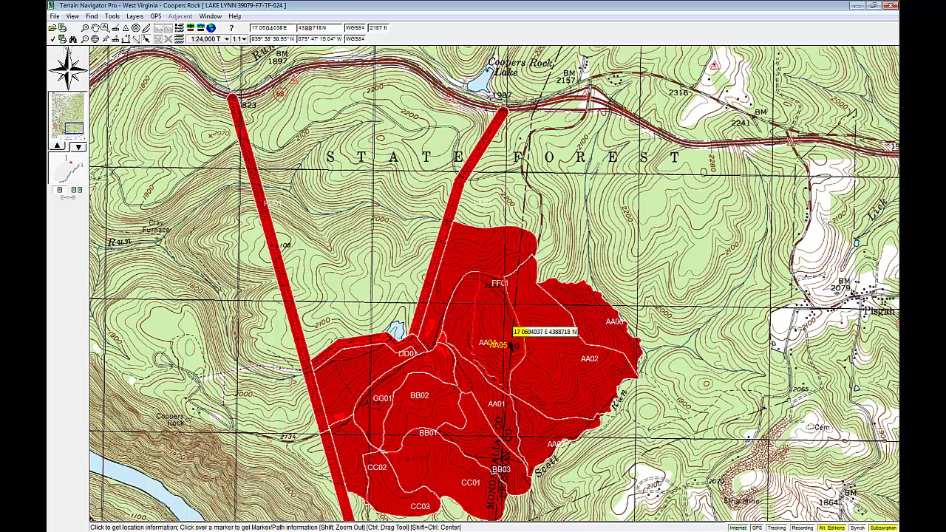
pyautogui.click(246, 68)
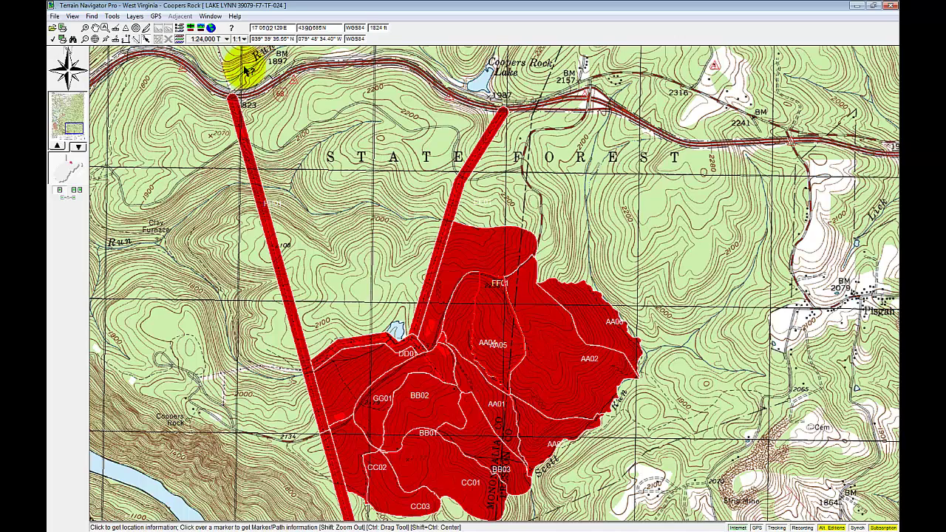
# Open the AA05 track for editing, try the Loop End to End option, turn it back off and close the track editor
pyautogui.click(135, 17)
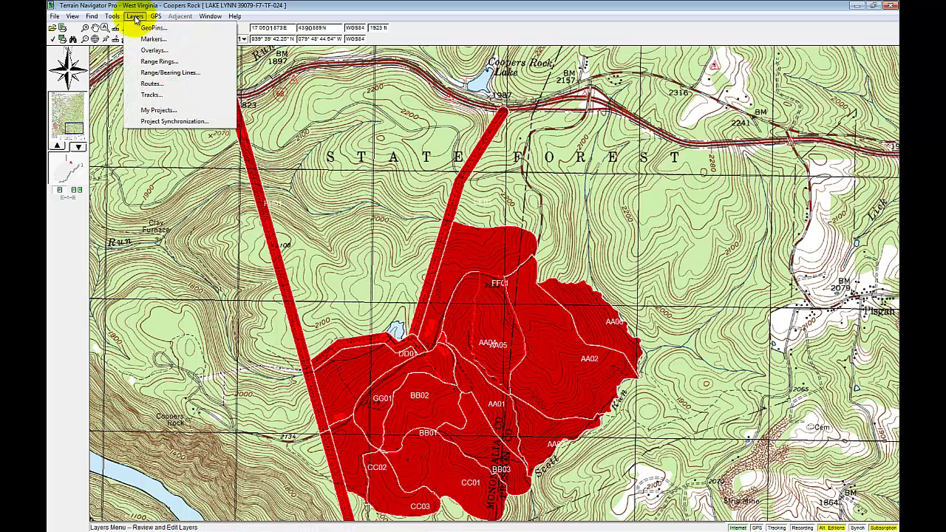
pyautogui.click(157, 98)
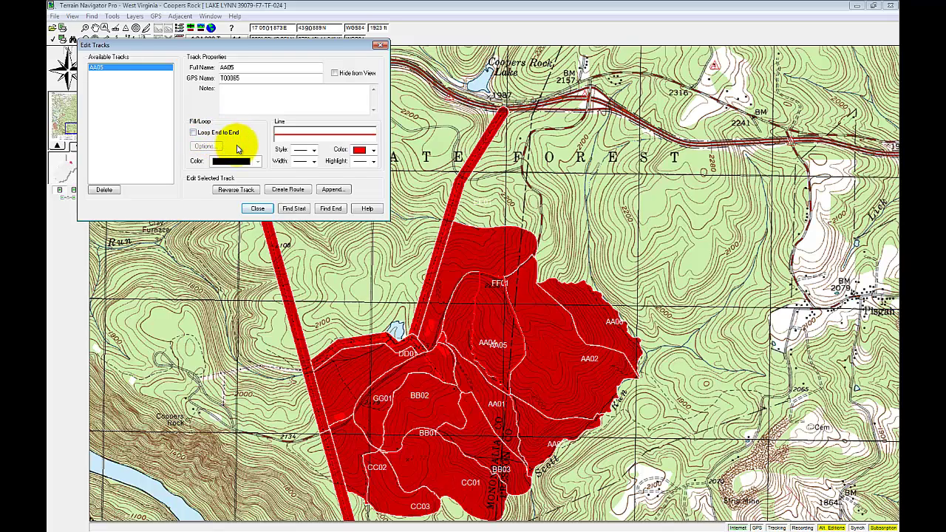
pyautogui.click(193, 133)
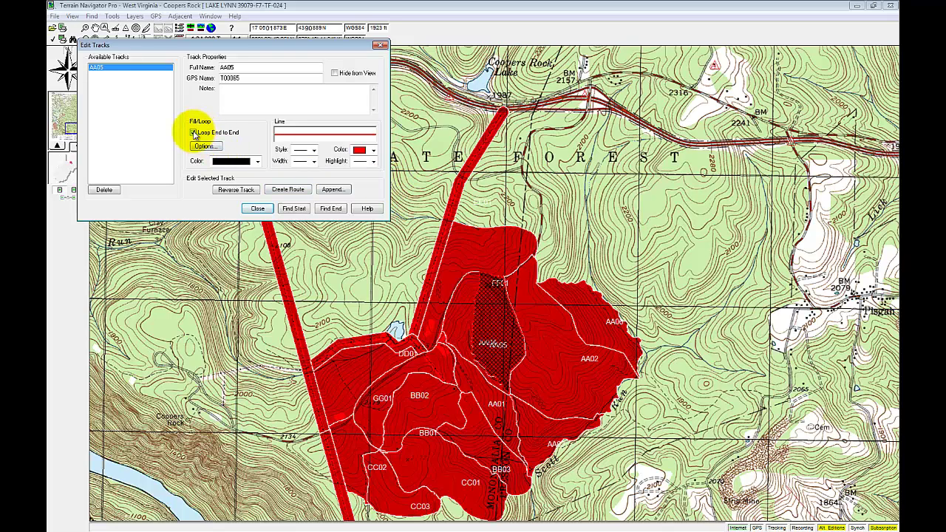
pyautogui.click(194, 134)
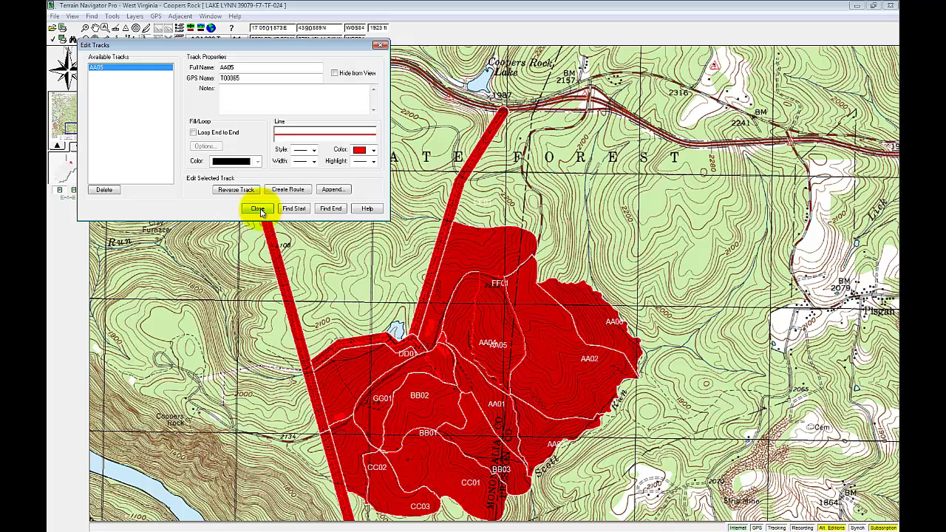
pyautogui.click(259, 209)
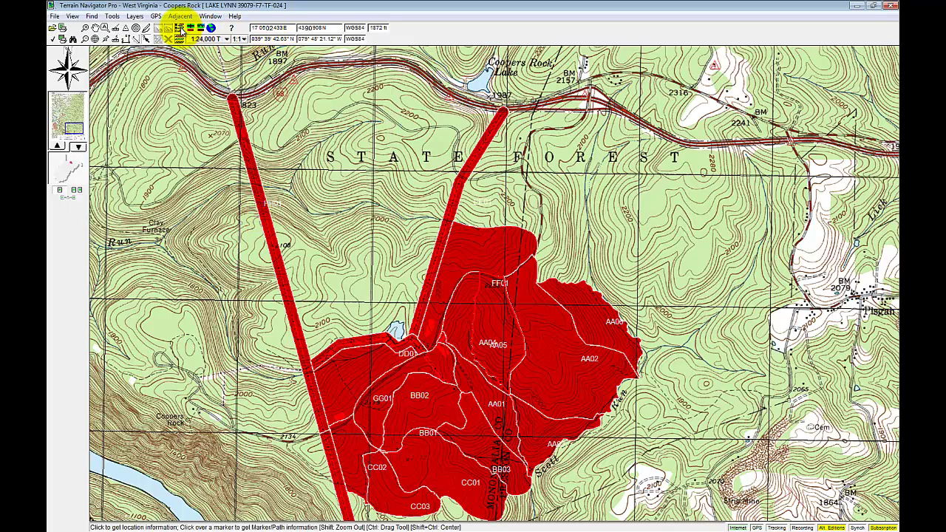
# Hide the Overlays layer in the layer visibility preferences so only the AA05 track is drawn on the map
pyautogui.click(179, 28)
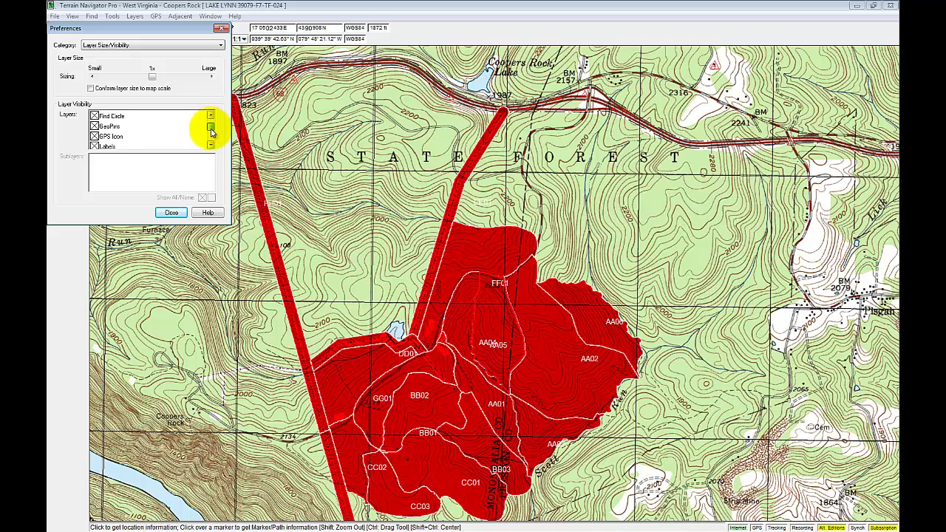
pyautogui.moveTo(211, 132); pyautogui.dragTo(211, 130)
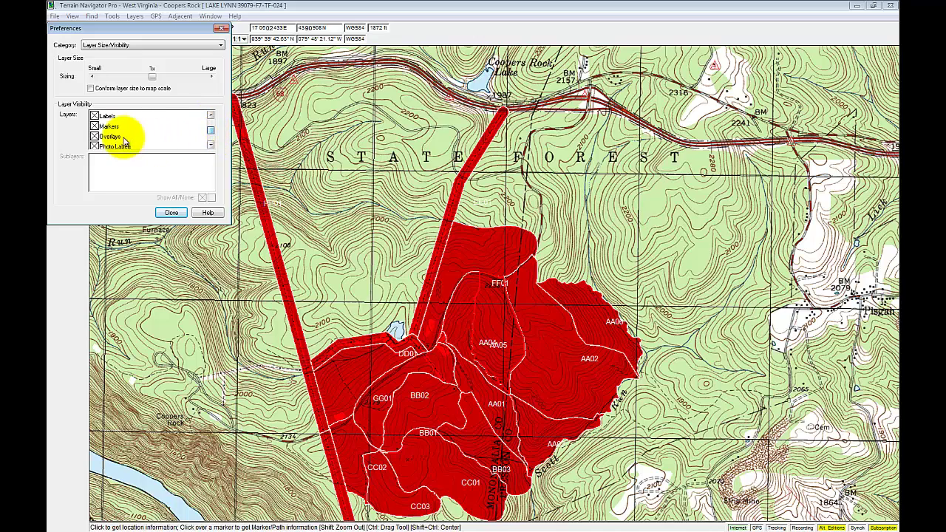
pyautogui.click(94, 136)
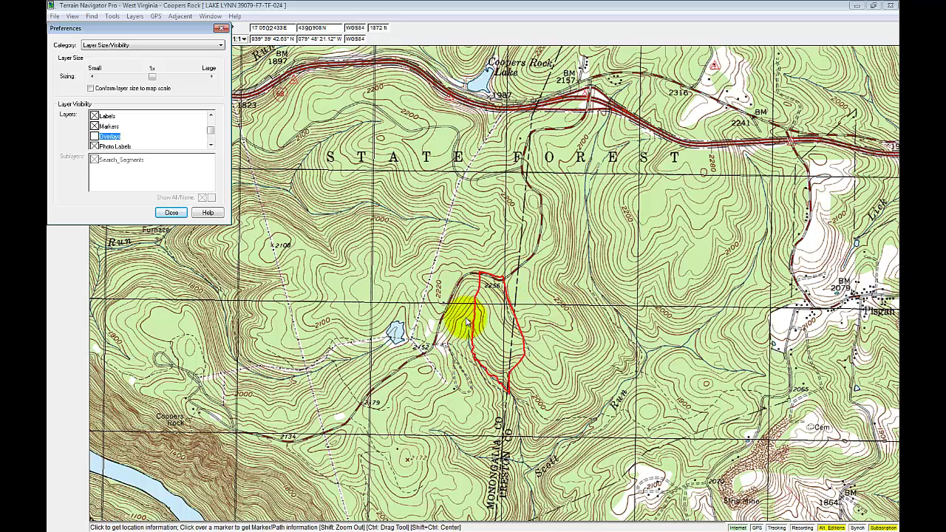
pyautogui.click(171, 212)
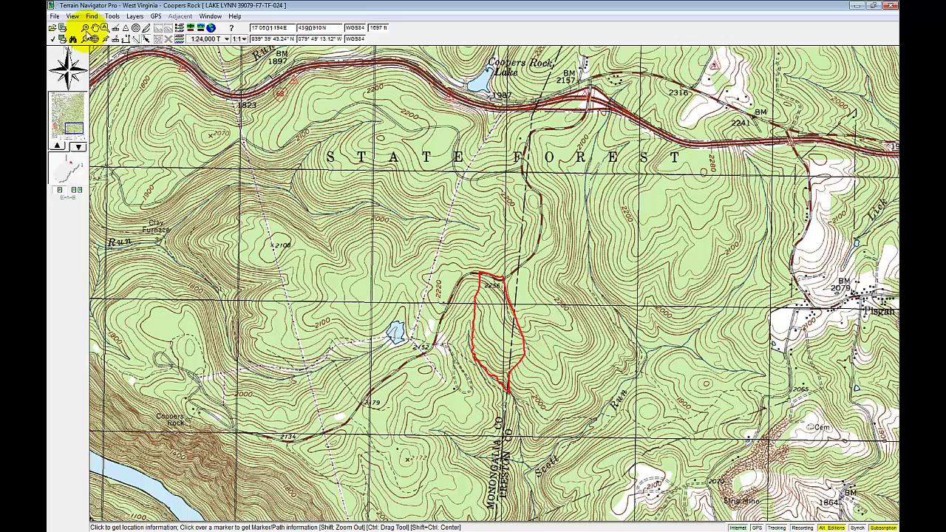
# Preview the AA05 map for printing in Landscape orientation and close the print window without printing
pyautogui.click(55, 15)
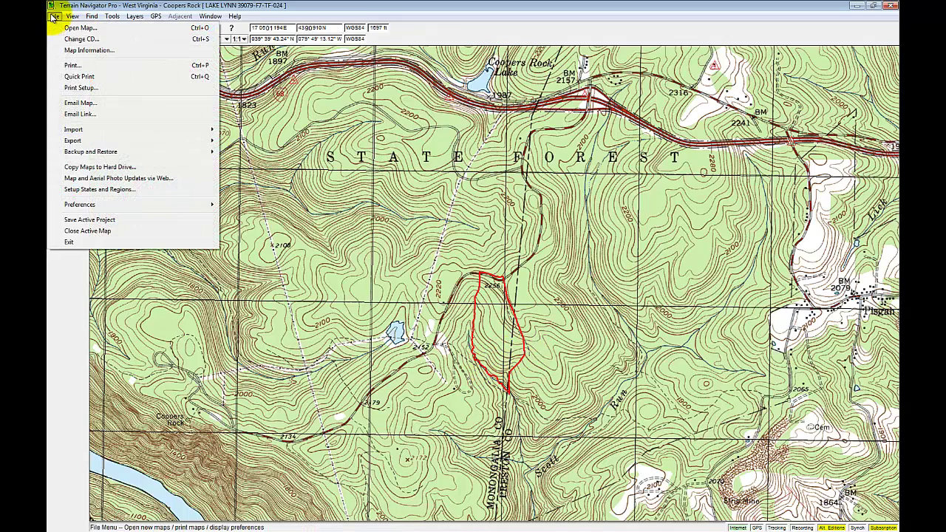
pyautogui.click(71, 65)
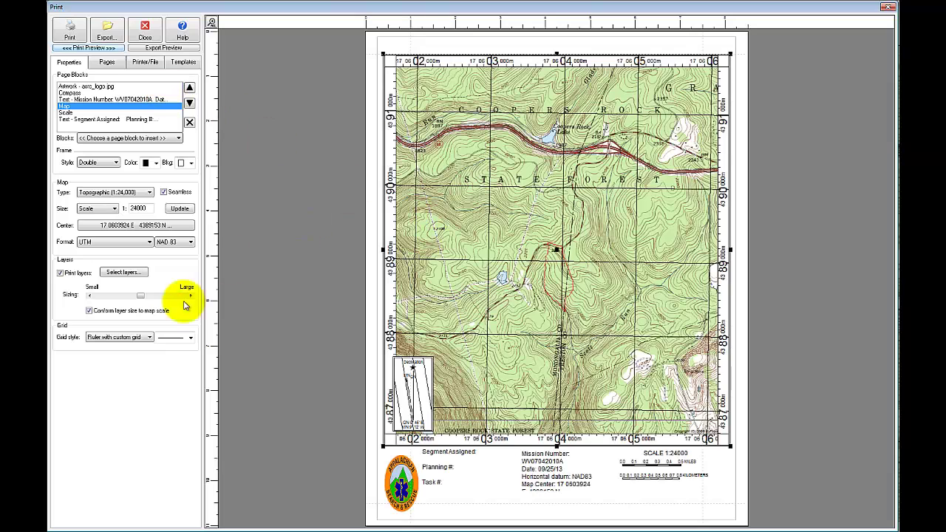
pyautogui.click(130, 62)
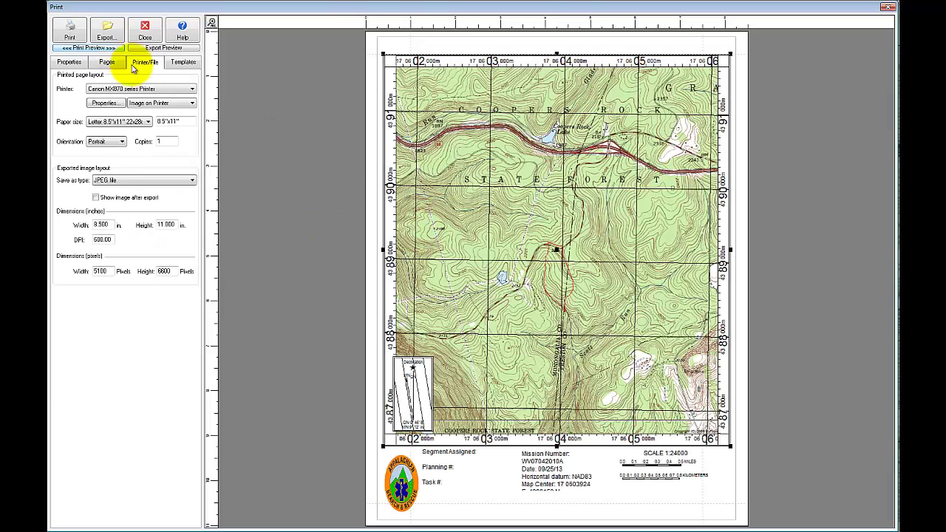
pyautogui.click(121, 141)
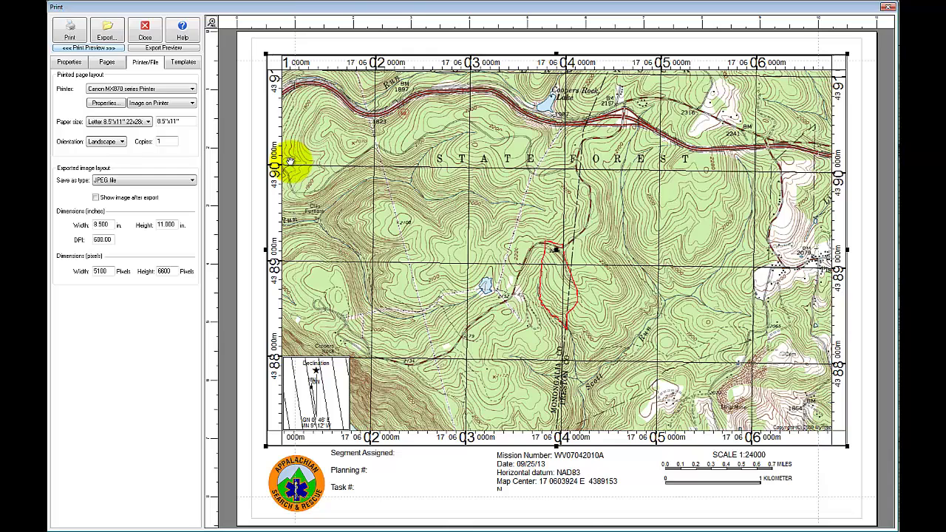
pyautogui.click(146, 30)
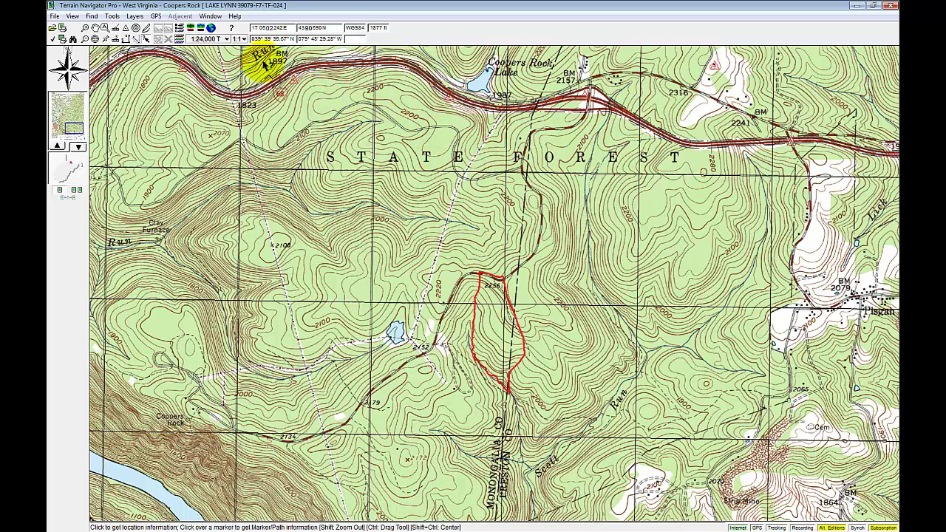
# Make the Overlays layer visible again in the layer visibility preferences
pyautogui.click(135, 16)
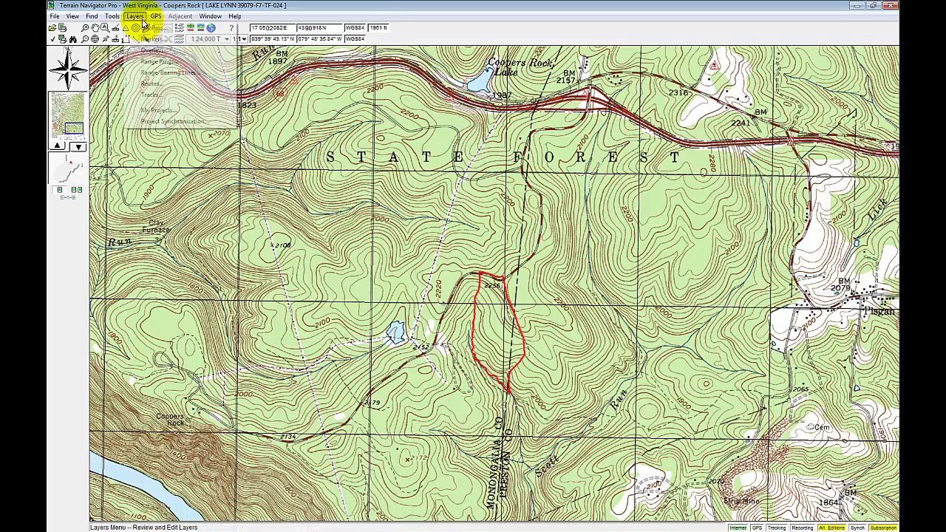
pyautogui.click(249, 18)
pyautogui.click(186, 30)
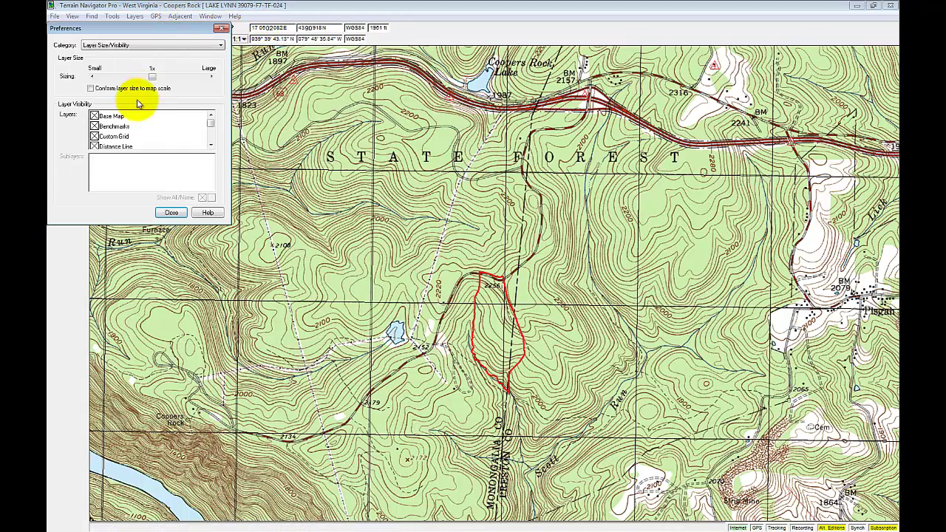
pyautogui.moveTo(211, 123); pyautogui.dragTo(210, 140)
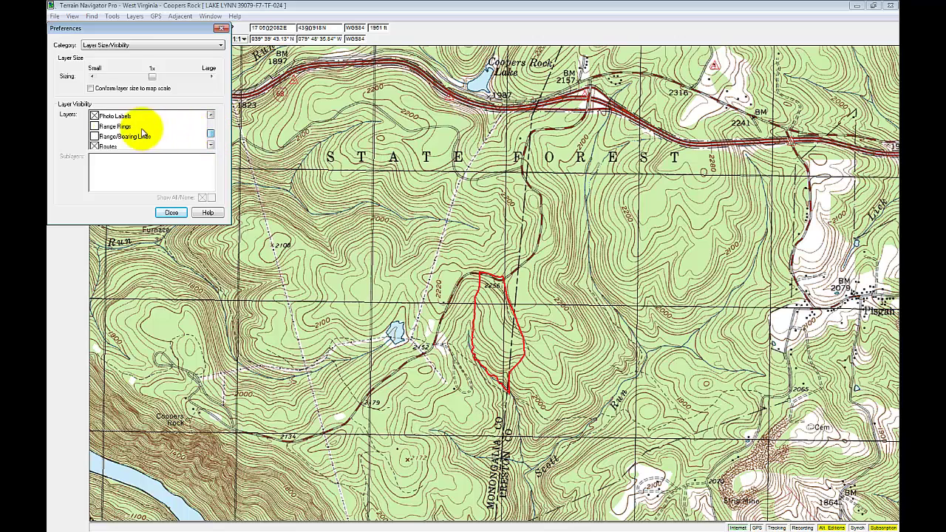
pyautogui.click(211, 120)
pyautogui.click(94, 126)
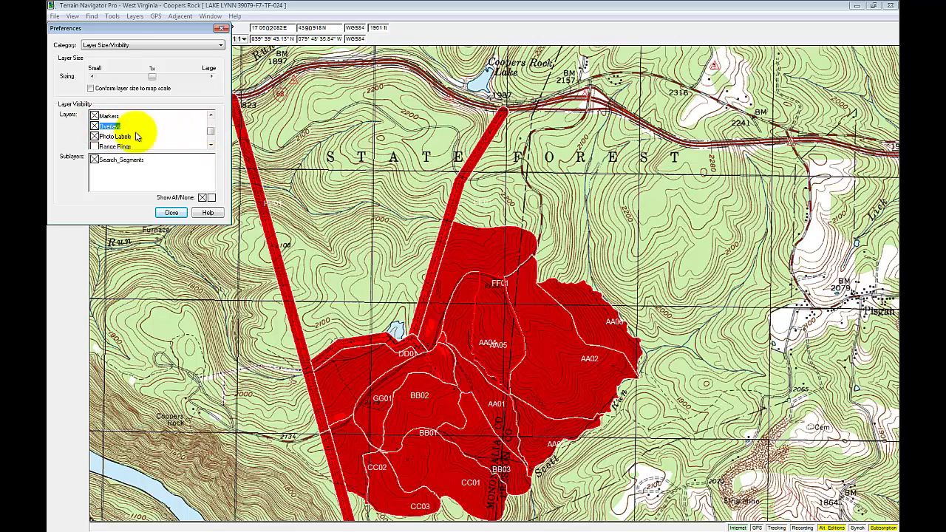
pyautogui.click(171, 213)
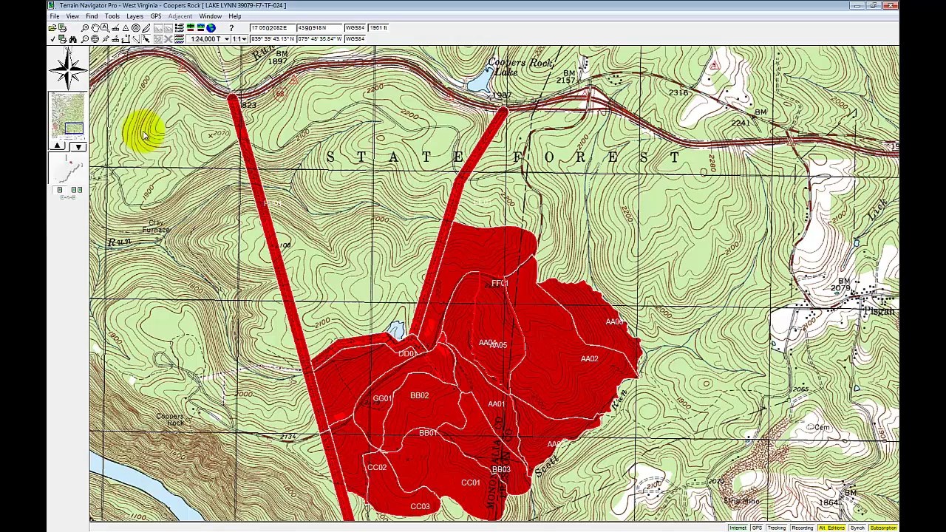
# Export the active project as a Terrain Project Archive named Coopers Rock to D:\GeoData\Searches\WV20120831A\Products
pyautogui.click(55, 15)
pyautogui.moveTo(148, 140)
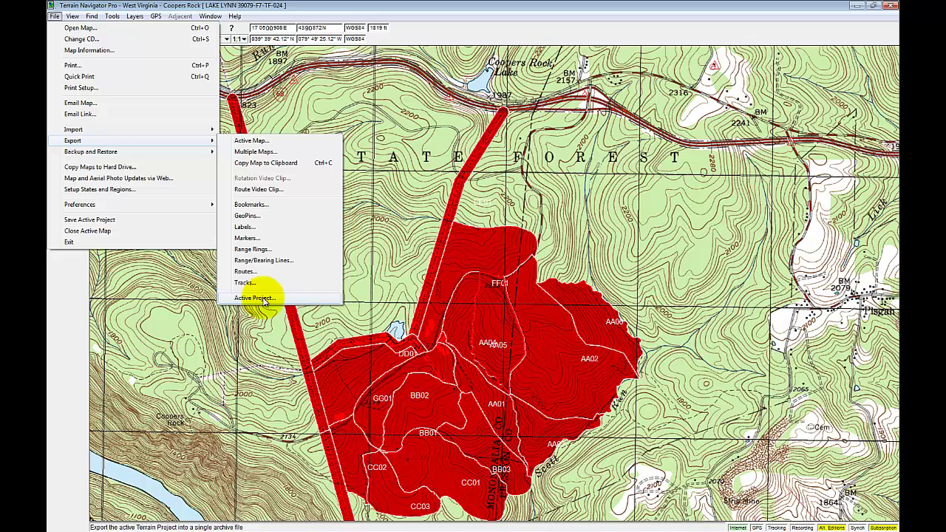
pyautogui.click(253, 298)
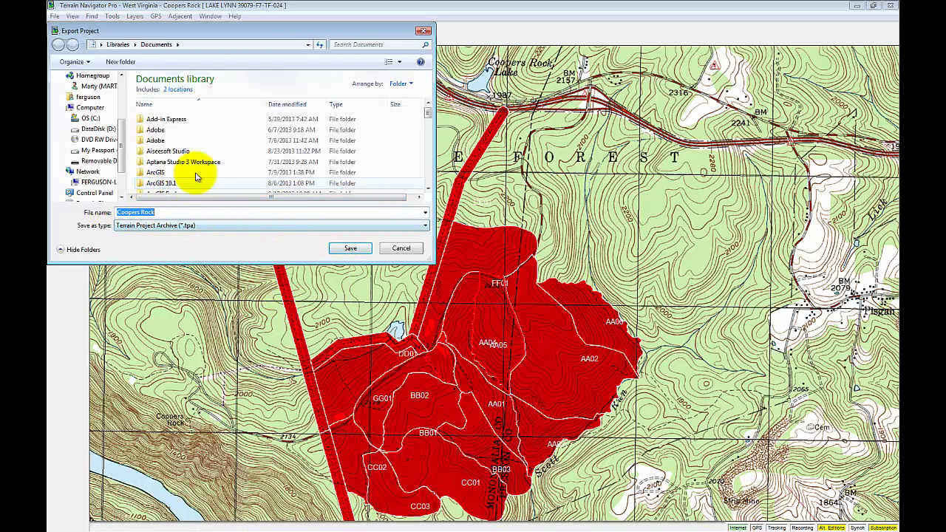
pyautogui.click(96, 128)
pyautogui.doubleClick(159, 103)
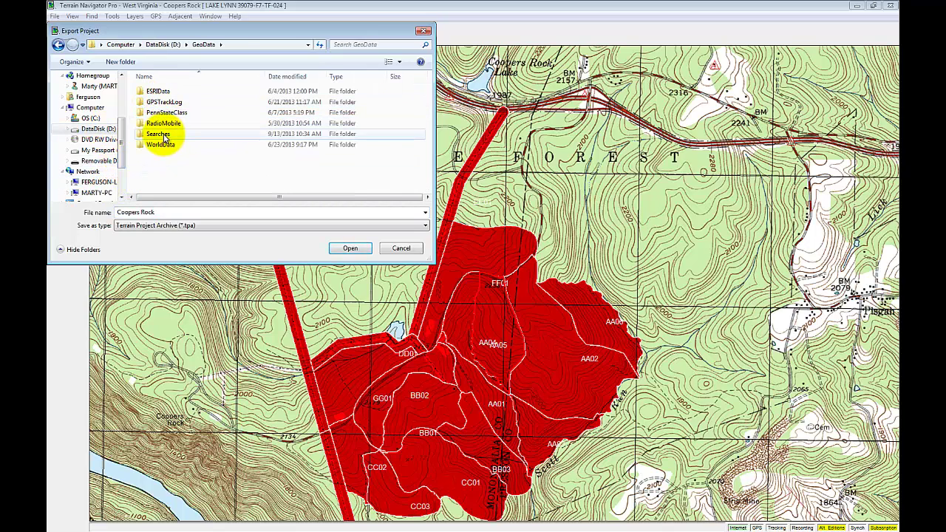
pyautogui.doubleClick(159, 134)
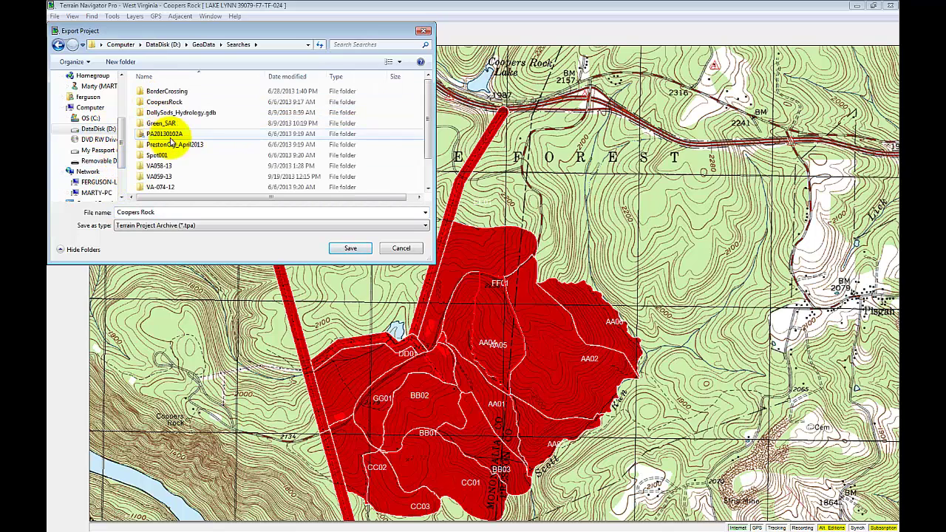
pyautogui.click(172, 176)
pyautogui.scroll(-1, 172, 175)
pyautogui.doubleClick(172, 177)
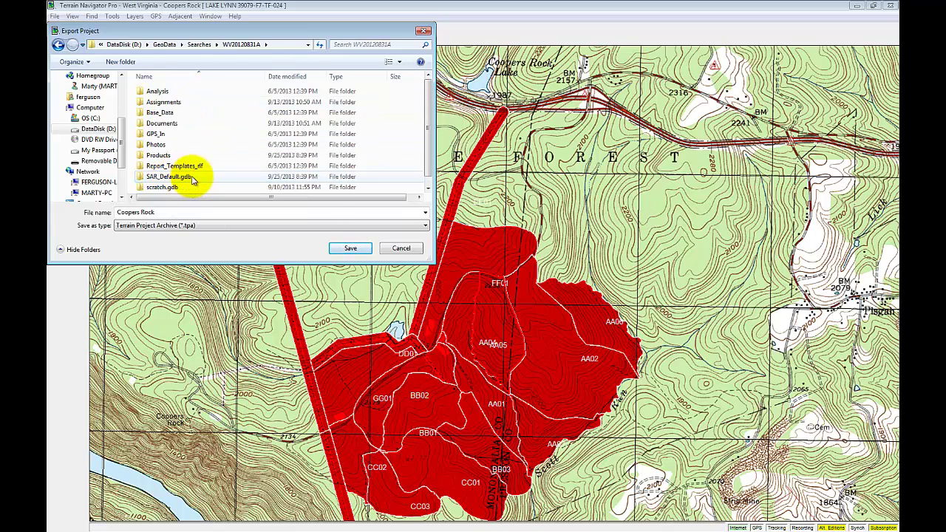
pyautogui.scroll(-1, 198, 178)
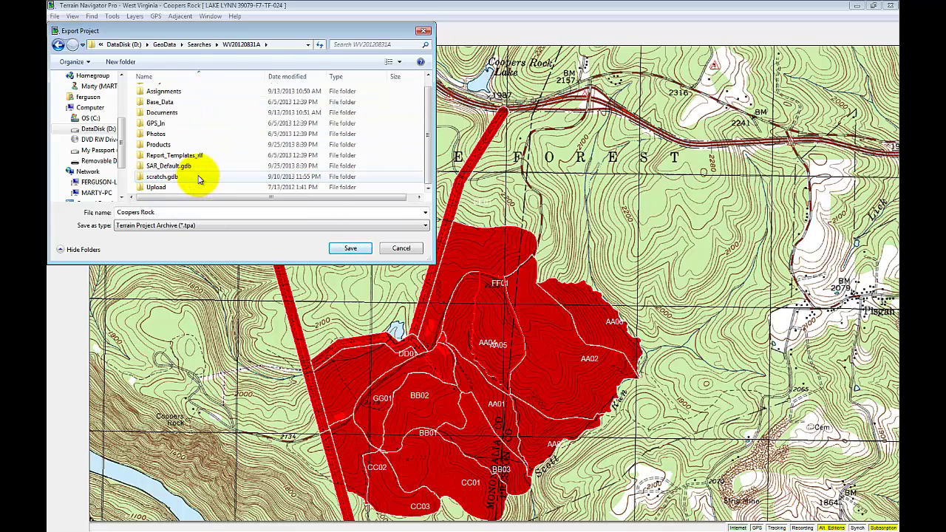
pyautogui.doubleClick(164, 144)
pyautogui.click(349, 248)
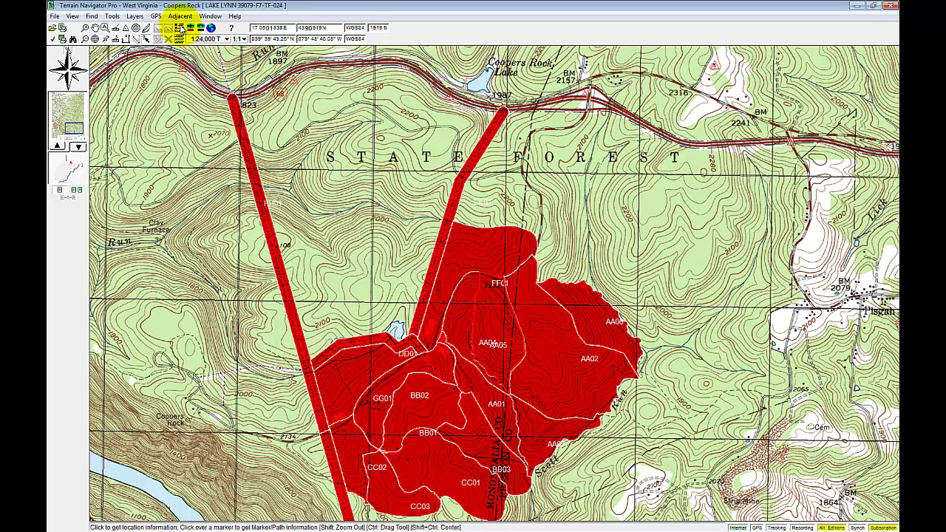
# Hide the Search_Segments overlay from view and close the overlay editor
pyautogui.click(135, 16)
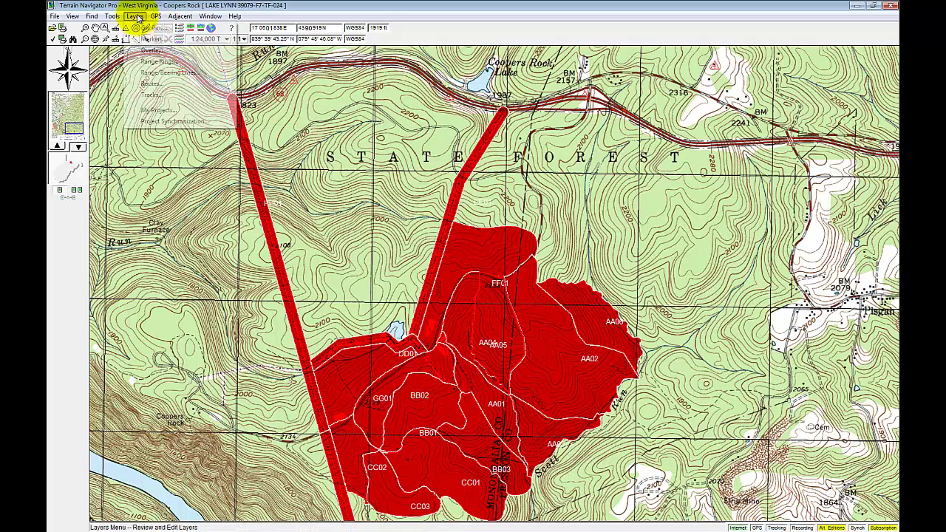
pyautogui.click(148, 51)
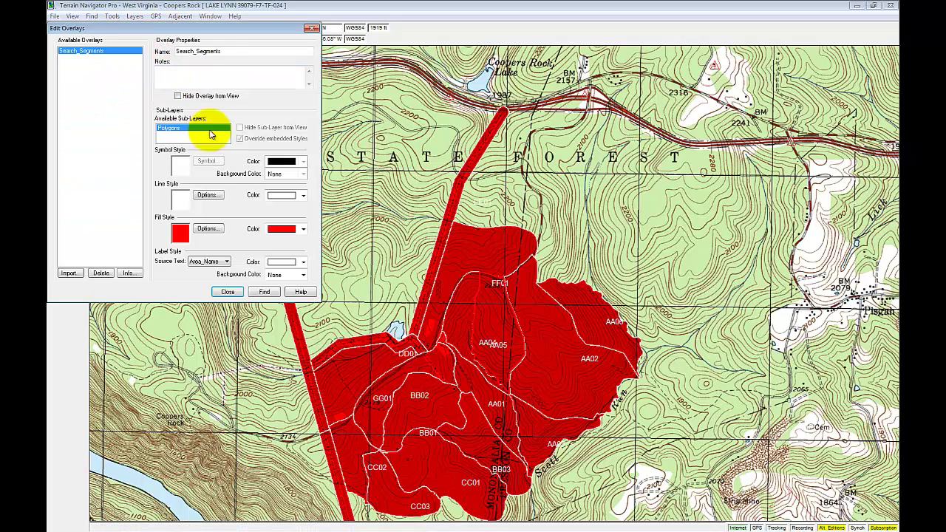
pyautogui.click(177, 98)
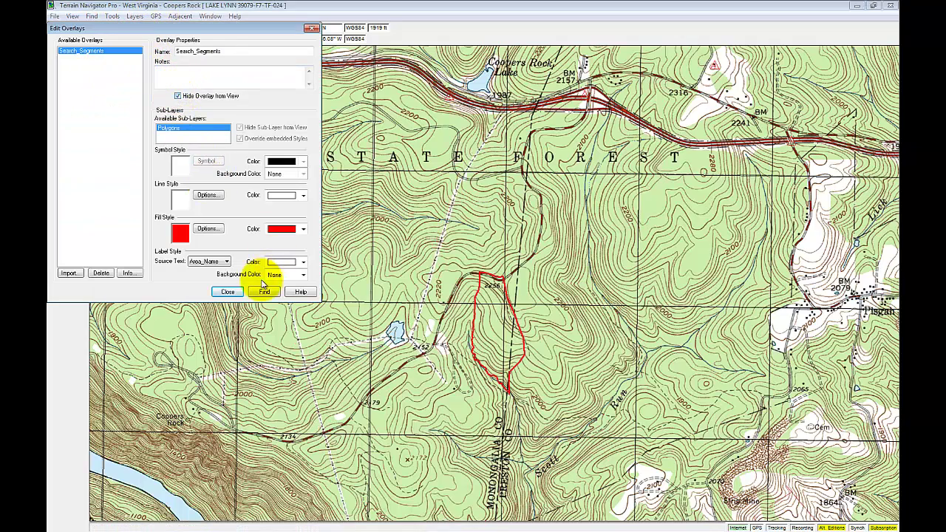
pyautogui.click(227, 291)
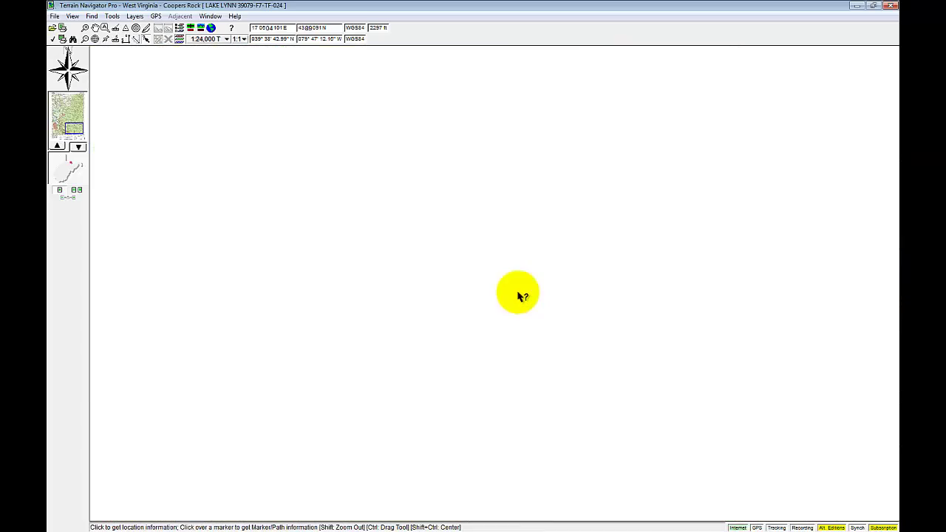
pyautogui.click(519, 295)
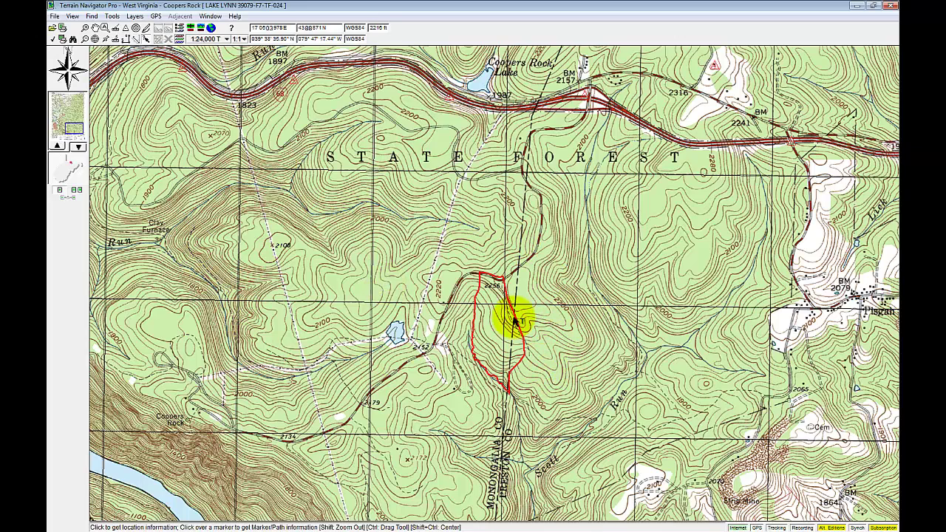
# Switch to ArcMap and turn off the 8 Segments_Group layer group so the trails can be seen
pyautogui.moveTo(370, 526)
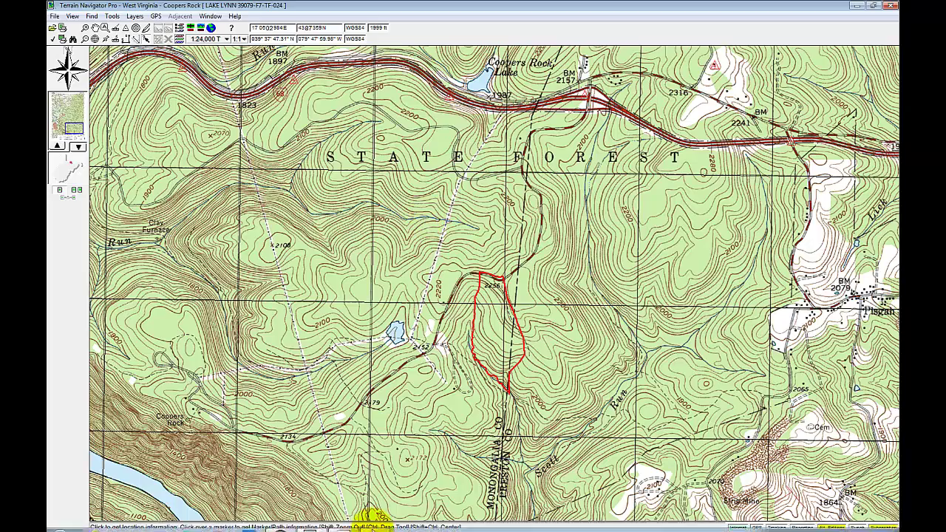
pyautogui.click(280, 522)
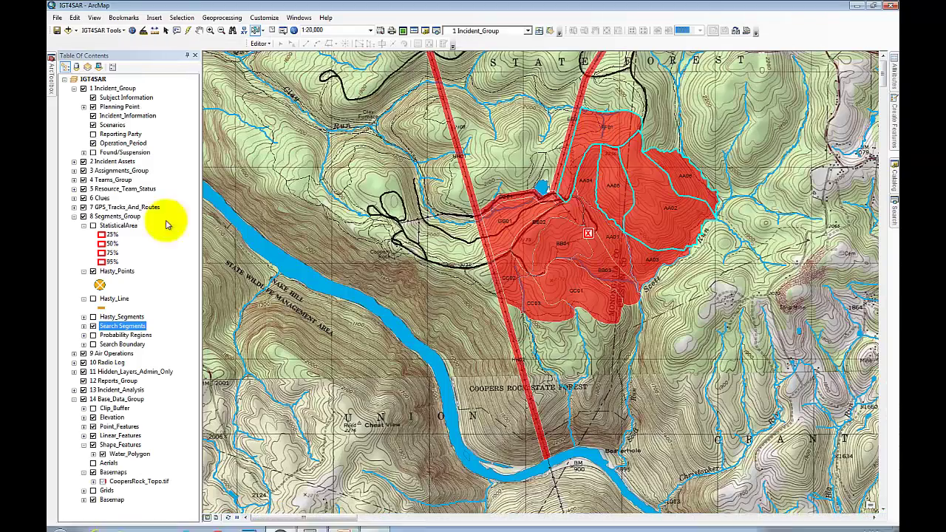
pyautogui.click(83, 216)
pyautogui.scroll(2, 528, 181)
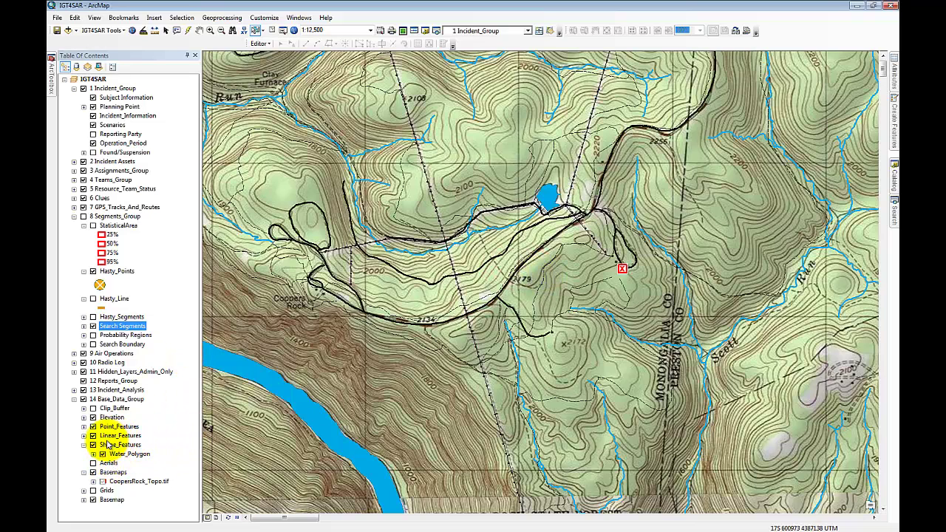
# Export all features of the Trails layer under Linear_Features as shapefile CoopersRockTrails in the Products folder, without adding it to the map
pyautogui.click(84, 445)
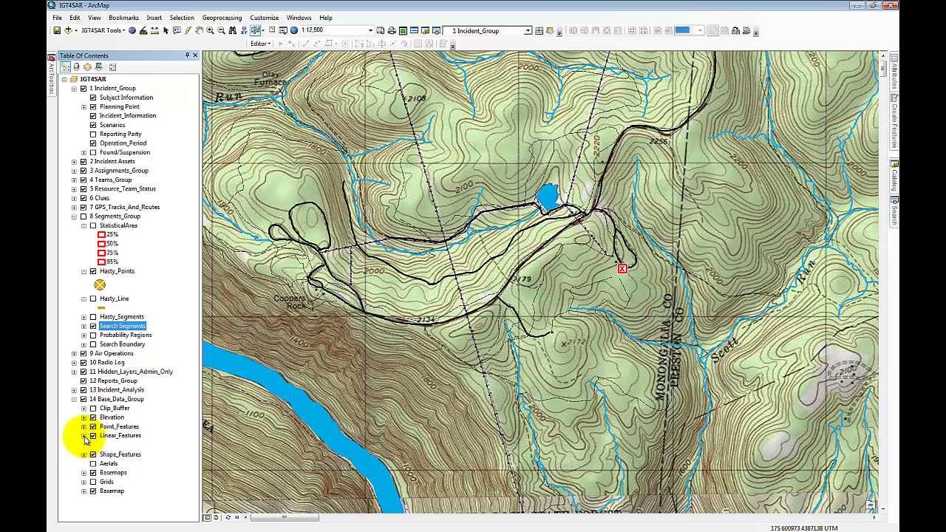
pyautogui.click(84, 435)
pyautogui.rightClick(116, 500)
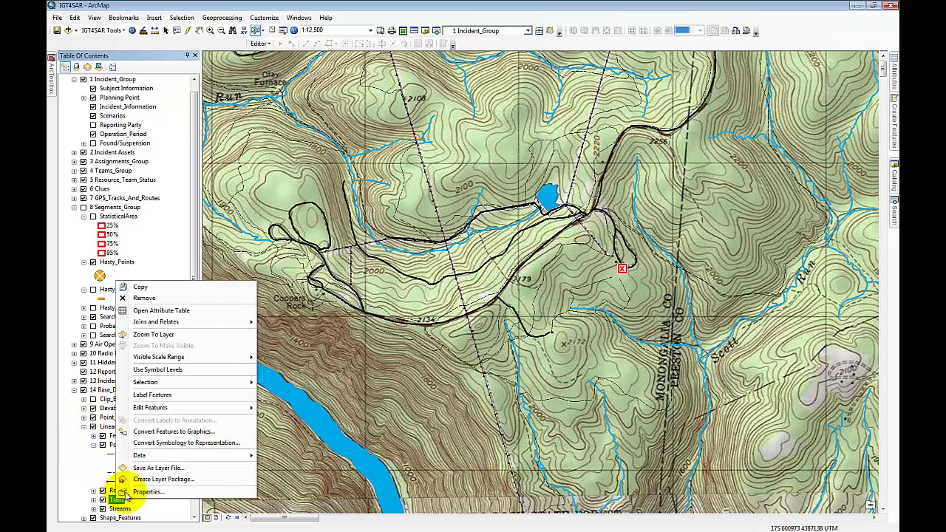
pyautogui.moveTo(156, 460)
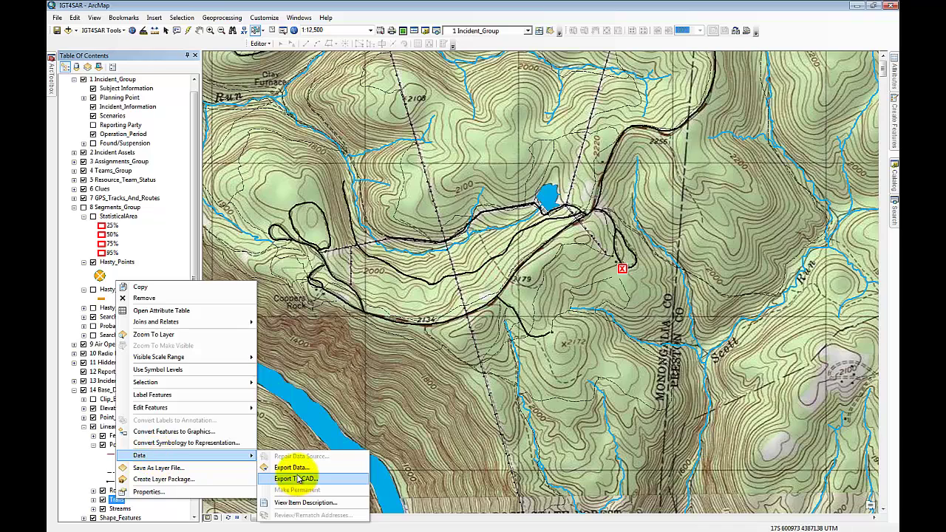
pyautogui.click(292, 467)
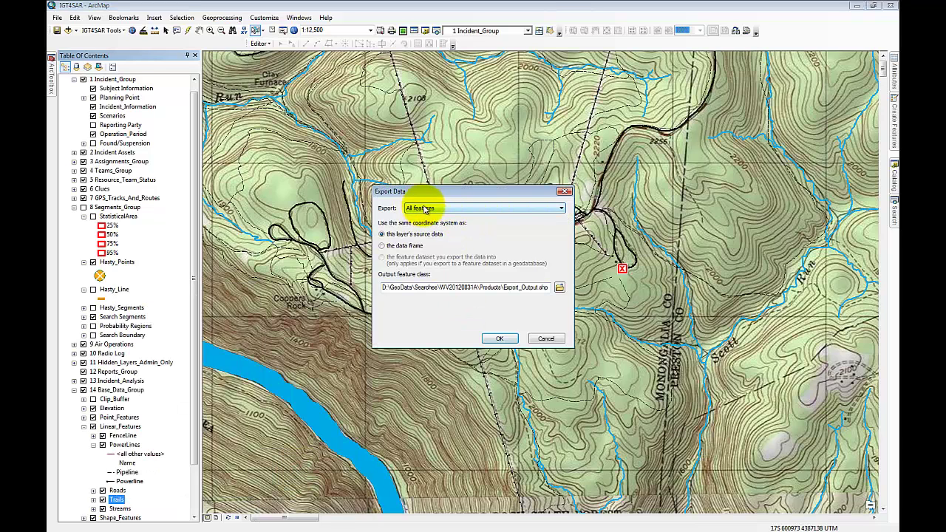
pyautogui.click(559, 289)
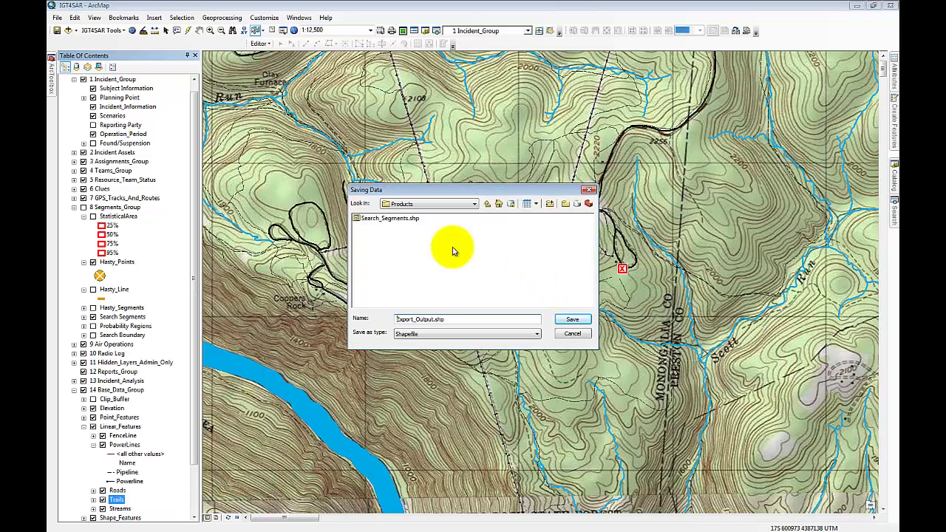
pyautogui.moveTo(434, 319); pyautogui.dragTo(352, 315)
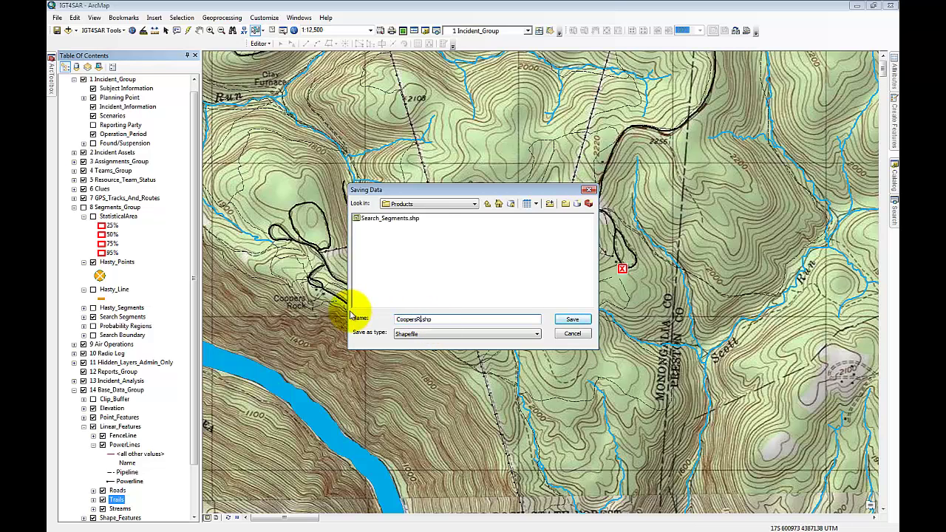
pyautogui.write('CoopersRockTrails')
pyautogui.click(573, 318)
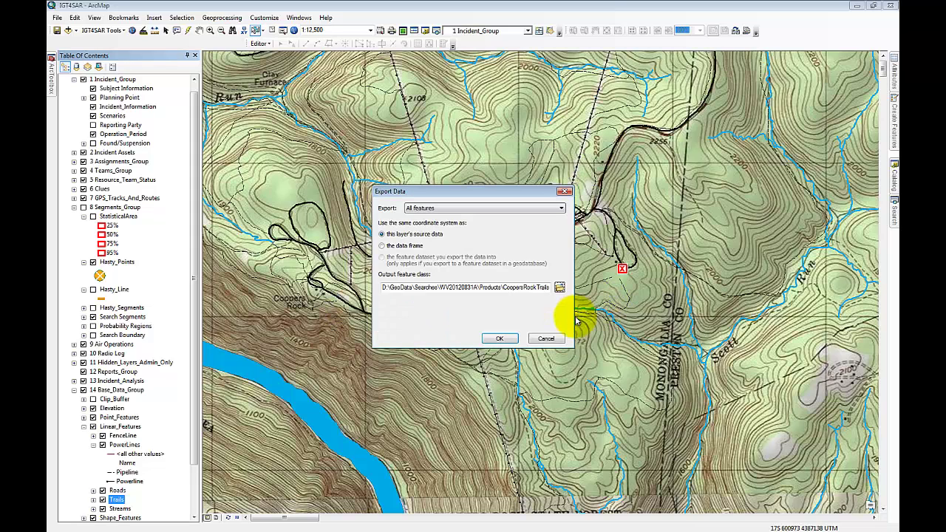
pyautogui.click(500, 338)
pyautogui.click(551, 309)
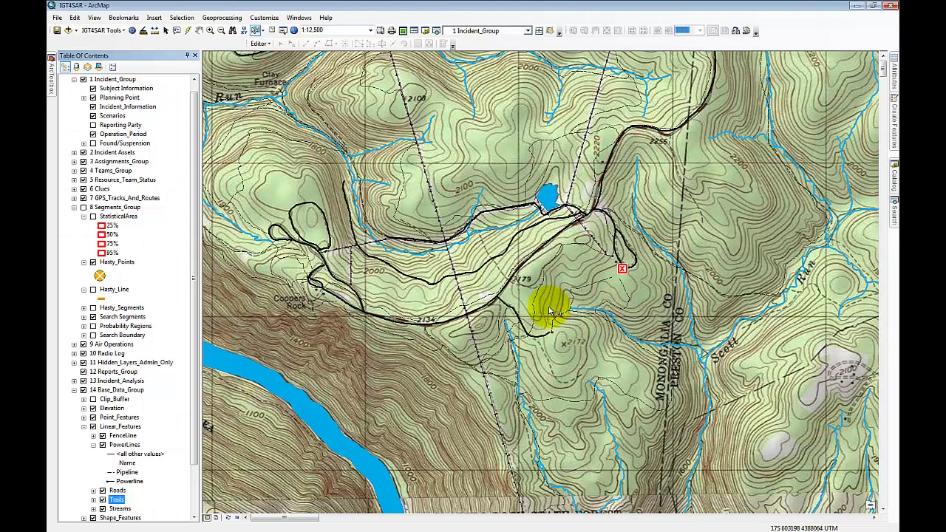
# Switch to Terrain Navigator Pro and import the CoopersRockTrails shapefile as an overlay
pyautogui.click(311, 522)
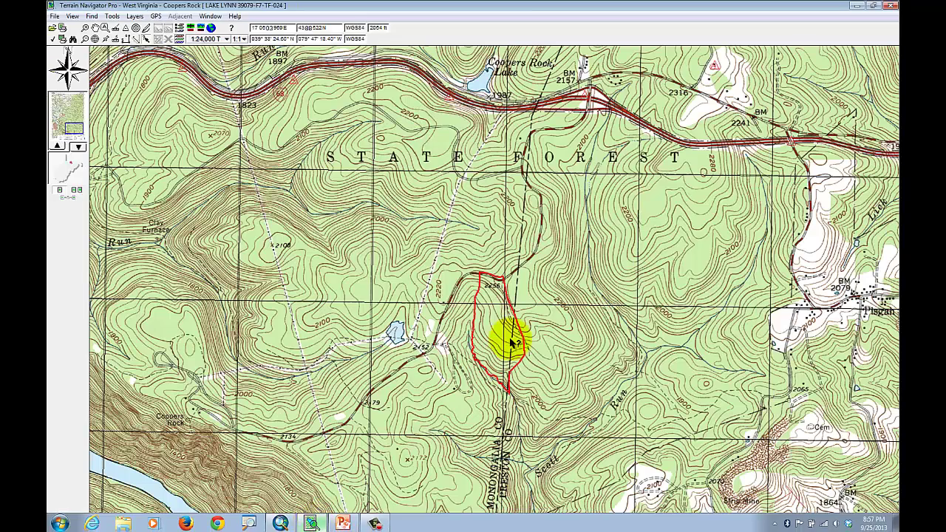
pyautogui.click(135, 16)
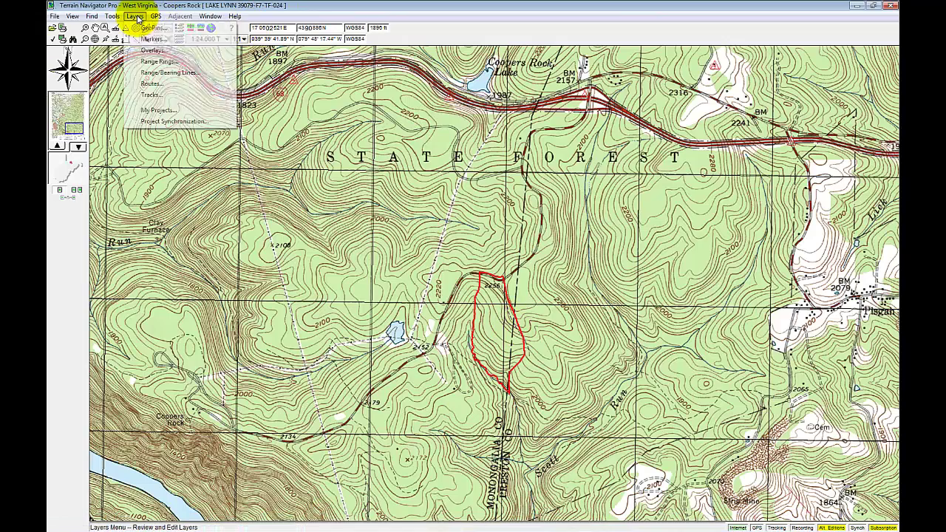
pyautogui.click(152, 50)
pyautogui.click(70, 271)
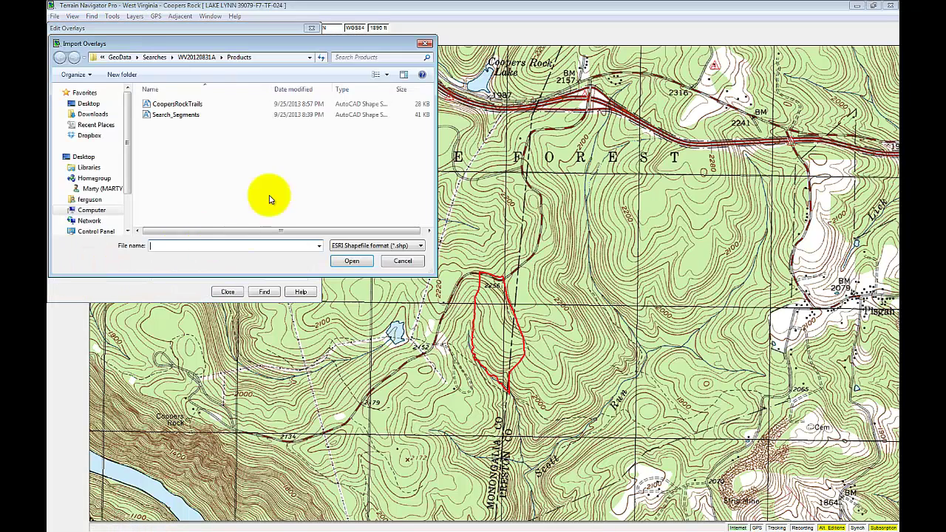
pyautogui.click(178, 104)
pyautogui.click(351, 261)
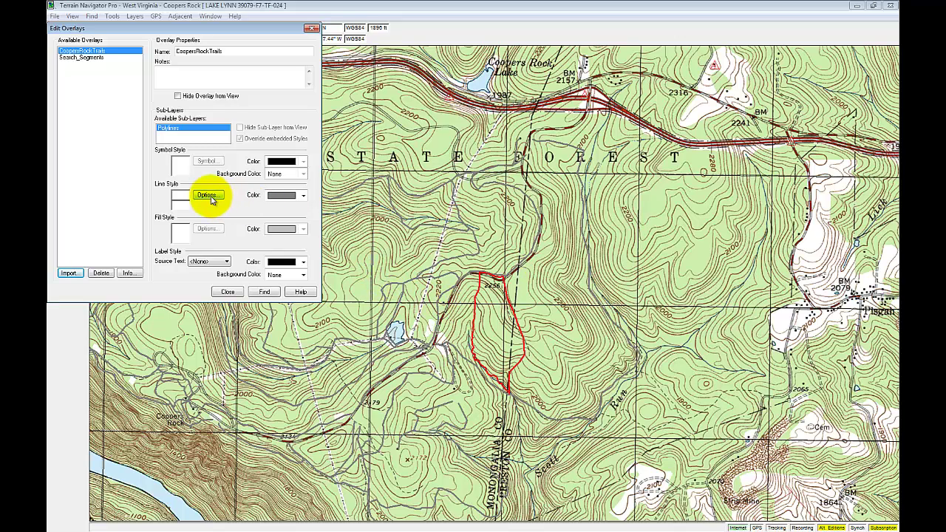
# Set the CoopersRockTrails overlay's line style to dashed and its line color to red
pyautogui.click(208, 195)
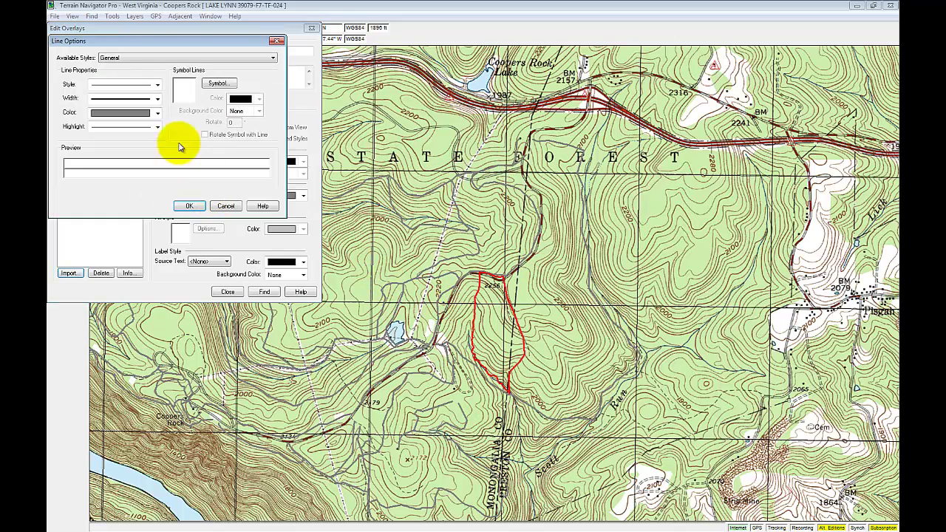
pyautogui.click(158, 84)
pyautogui.click(128, 137)
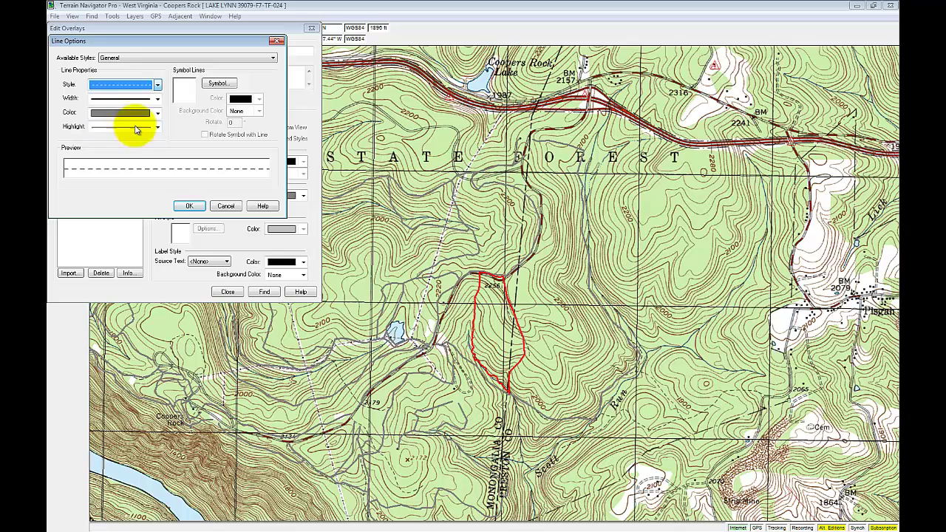
pyautogui.click(157, 112)
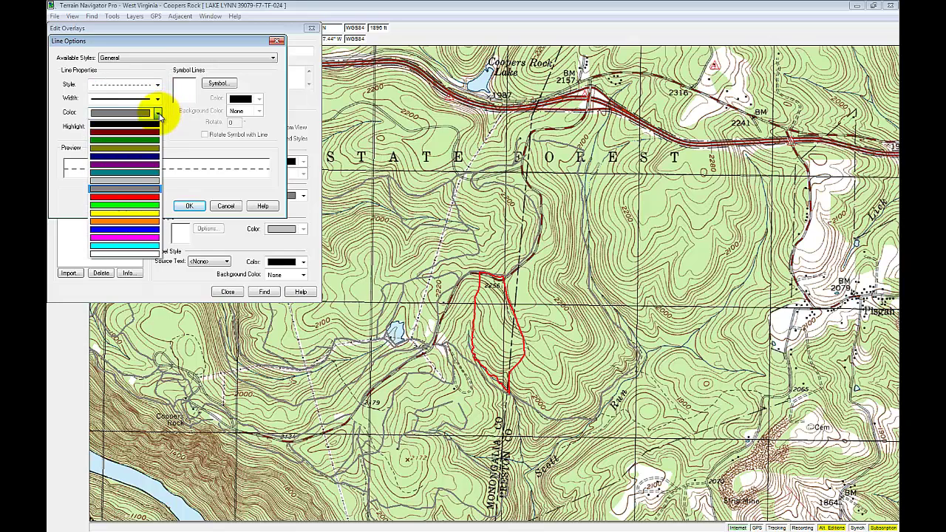
pyautogui.click(132, 200)
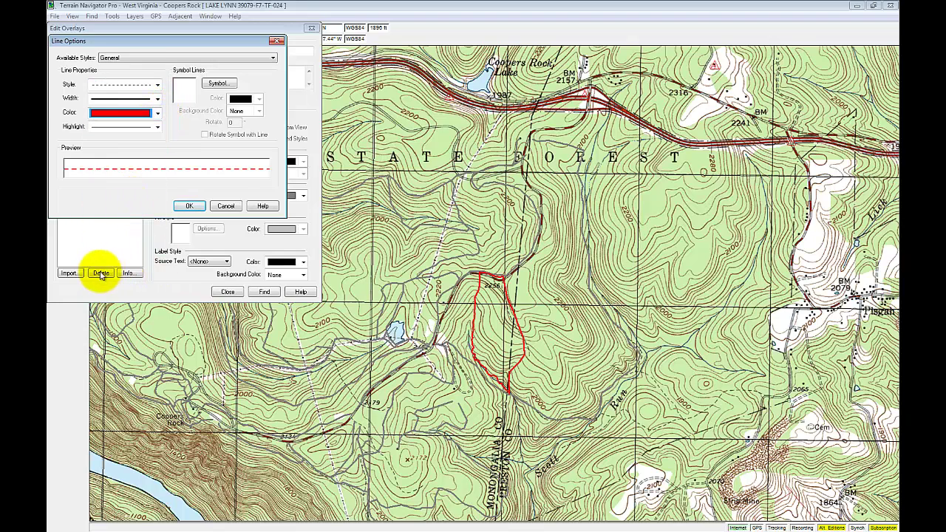
pyautogui.click(192, 206)
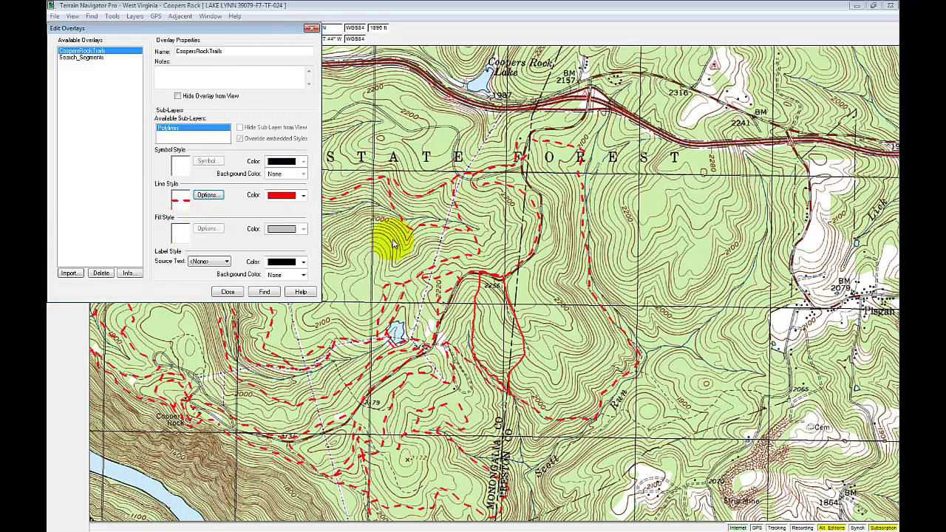
# Try labelling the trails with the Name field and set the label source text back to <None>
pyautogui.click(201, 262)
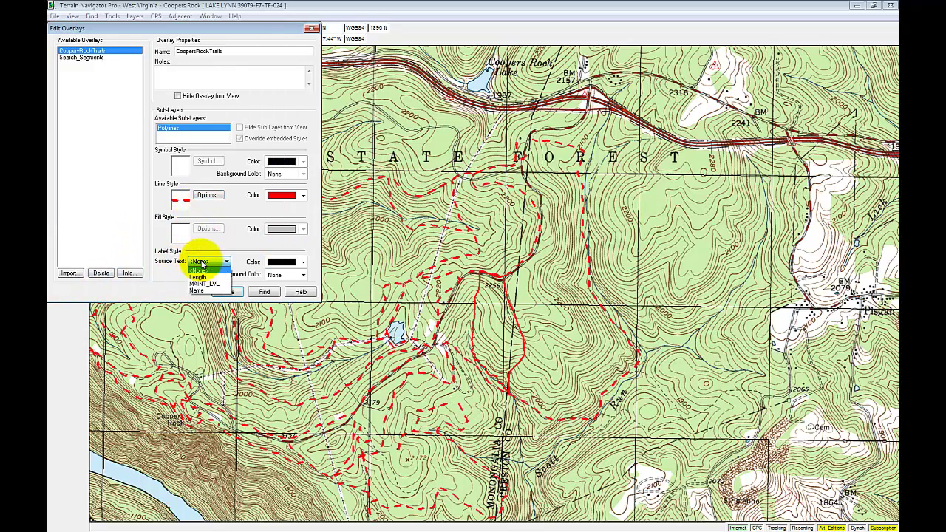
pyautogui.click(197, 289)
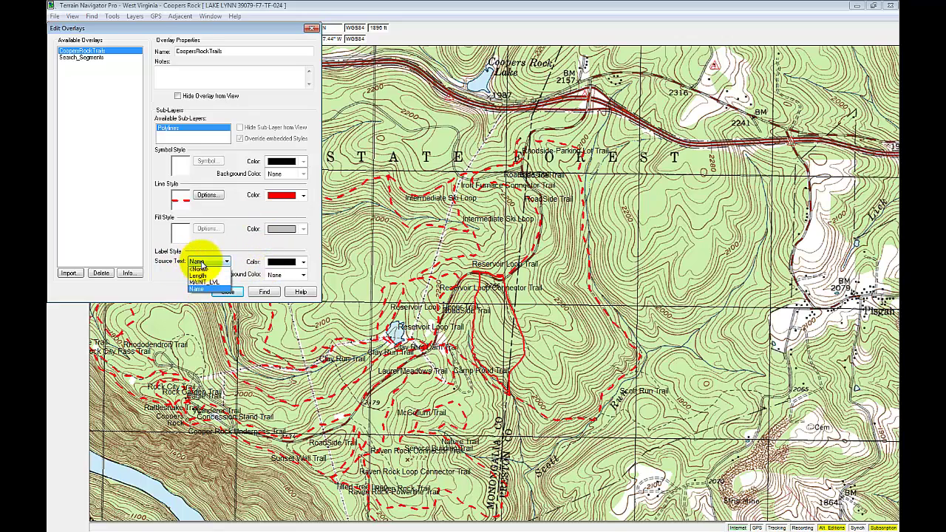
pyautogui.click(198, 268)
# Close the overlay editor and view the overlay object information of two trails, one north and one northeast of the reservoir
pyautogui.click(227, 292)
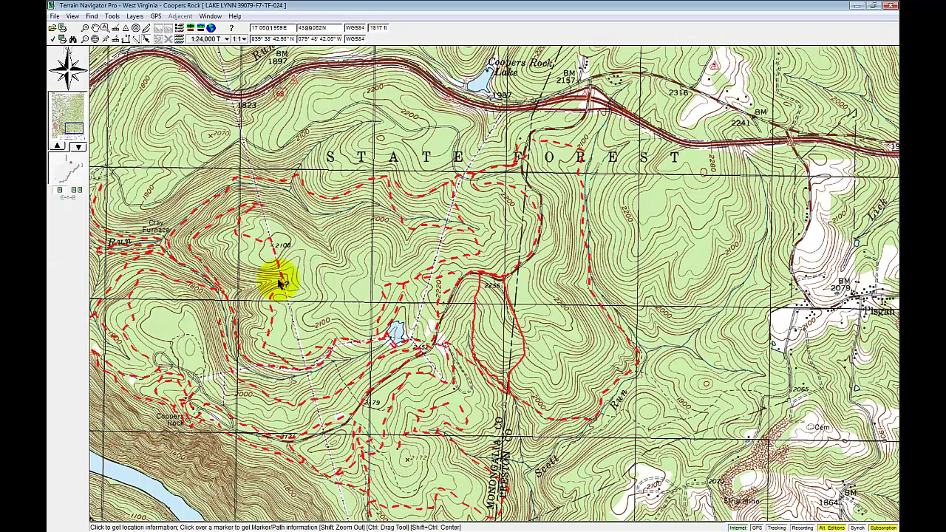
pyautogui.rightClick(409, 231)
pyautogui.click(402, 283)
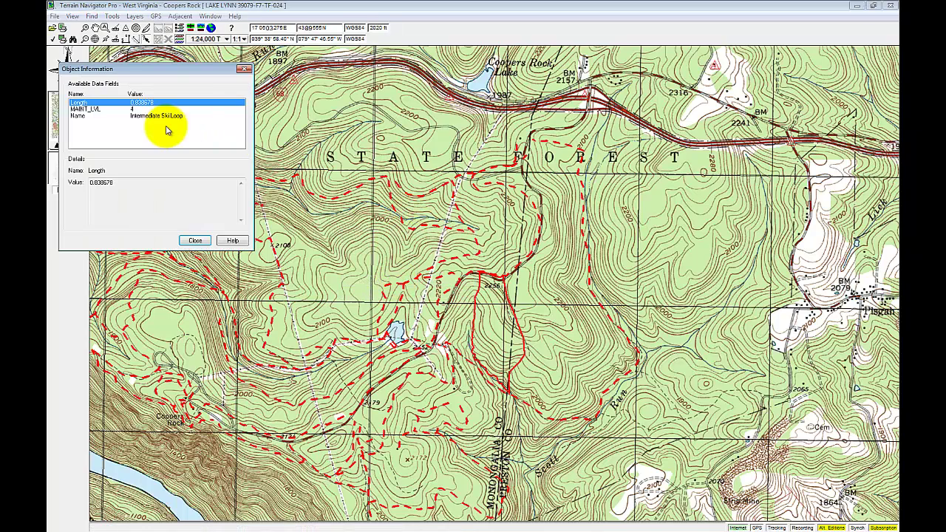
pyautogui.click(194, 240)
pyautogui.rightClick(440, 285)
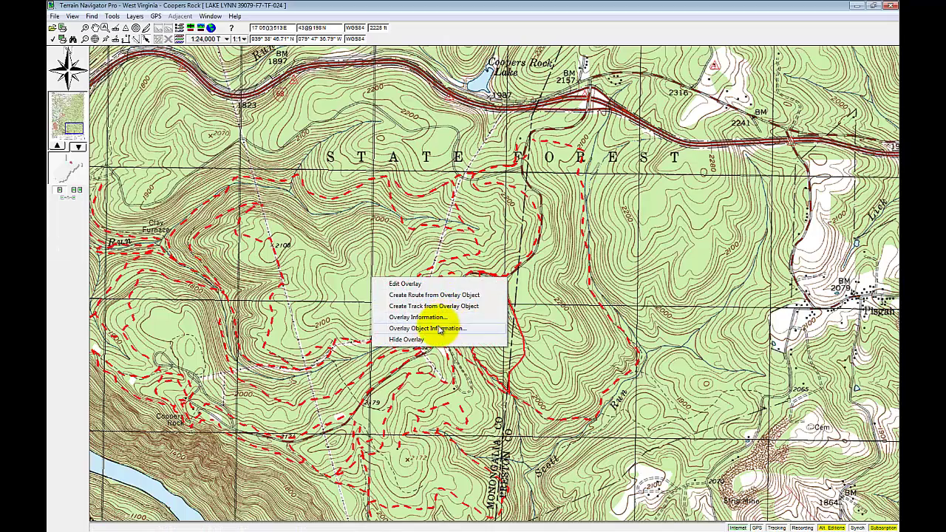
pyautogui.click(421, 329)
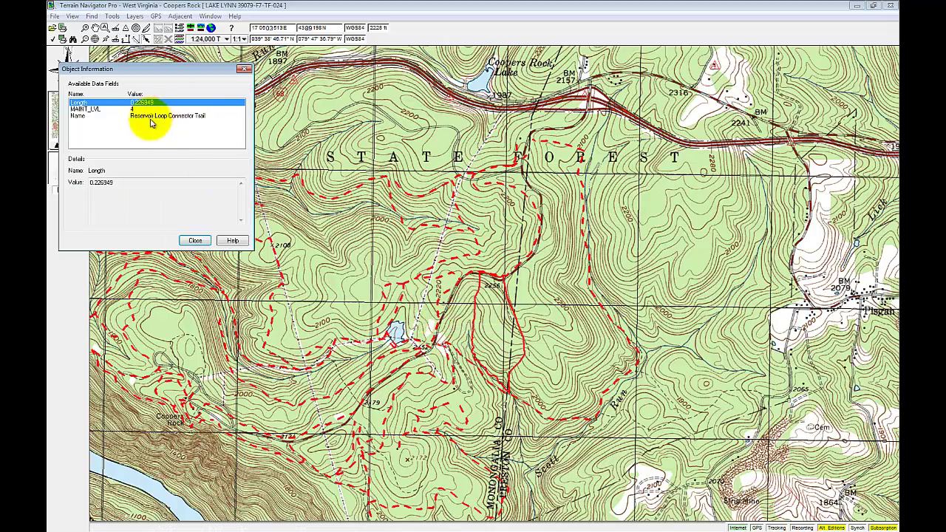
pyautogui.click(195, 240)
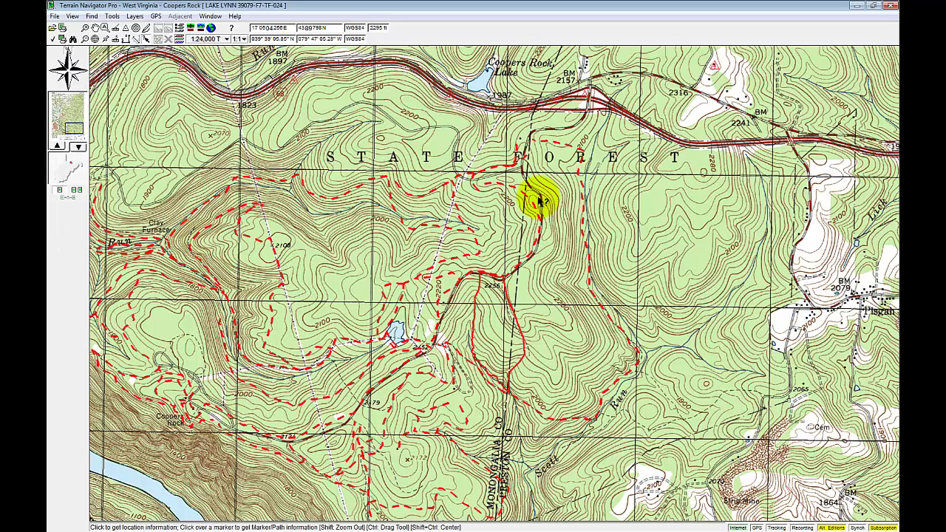